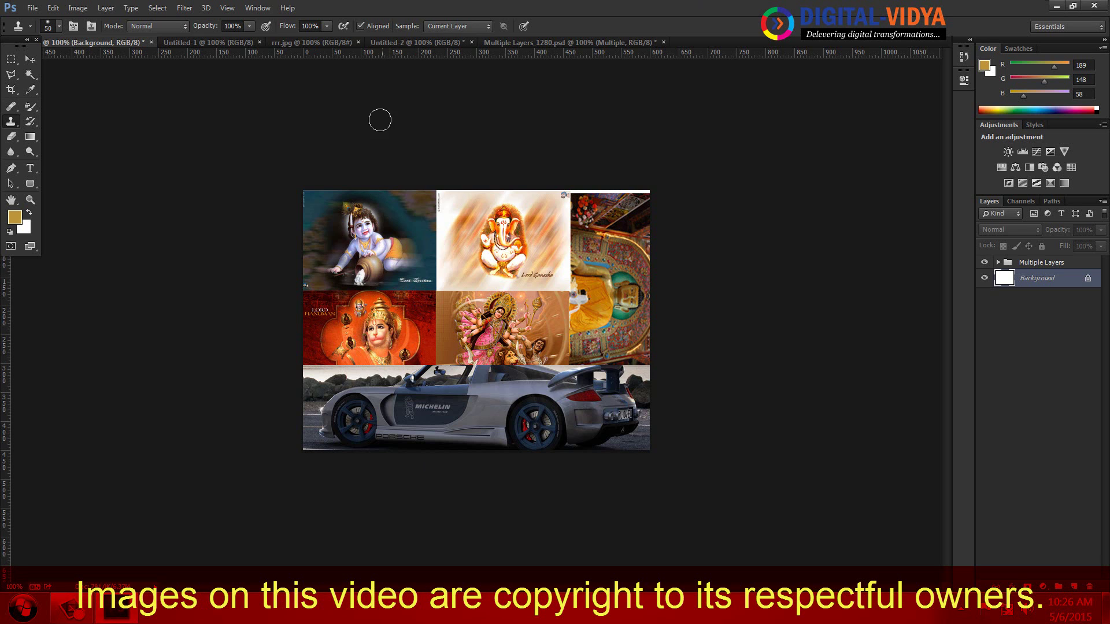
Set the eye on the image's left side in the rrr.jpg portrait as the Clone Stamp source
{"action": "left_click", "coordinate": [30, 59]}
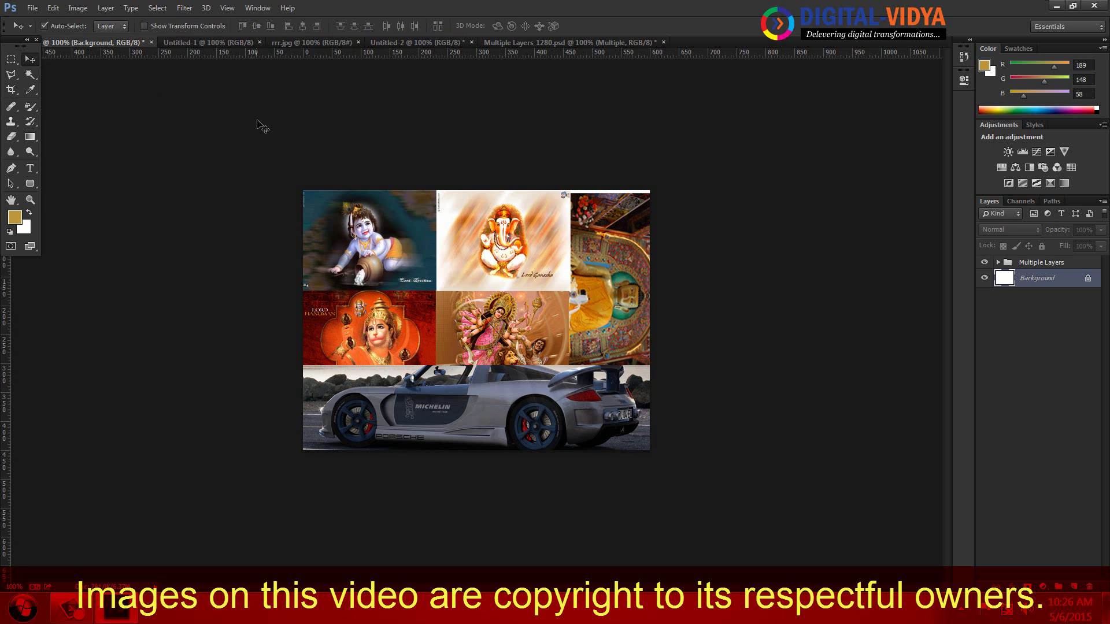
{"action": "left_click", "coordinate": [509, 43]}
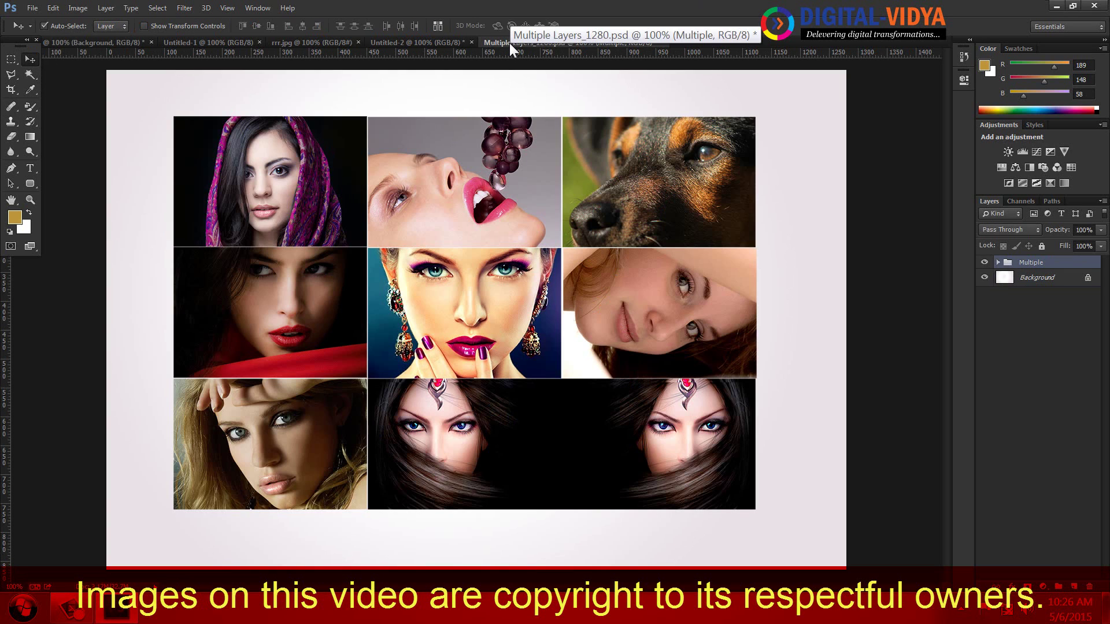
{"action": "left_click", "coordinate": [428, 42]}
{"action": "left_click", "coordinate": [334, 42]}
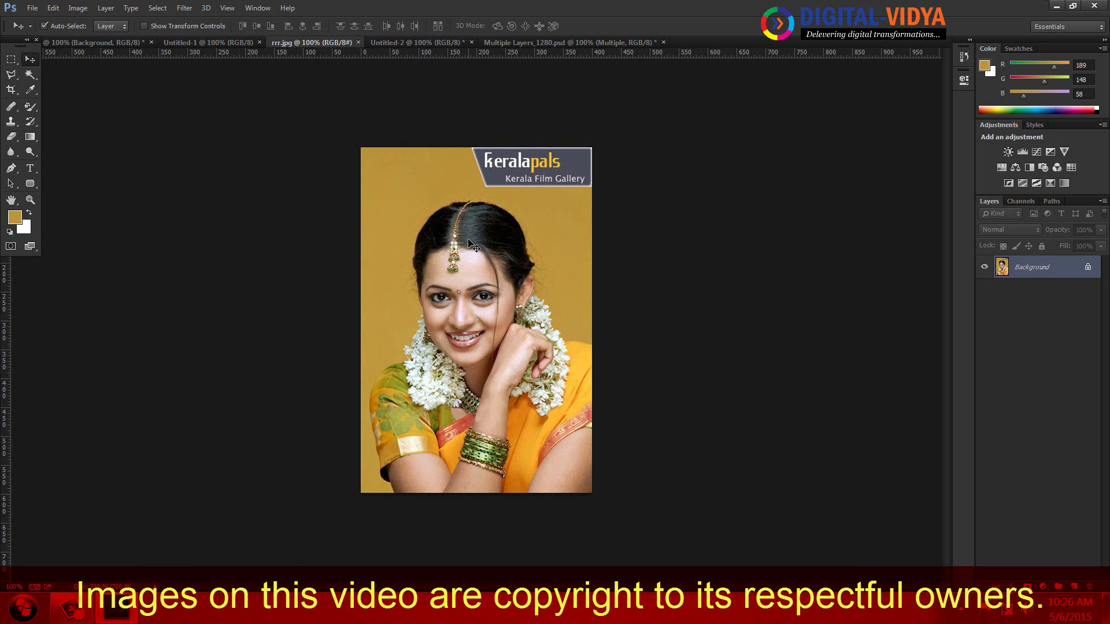
{"action": "left_click", "coordinate": [11, 122]}
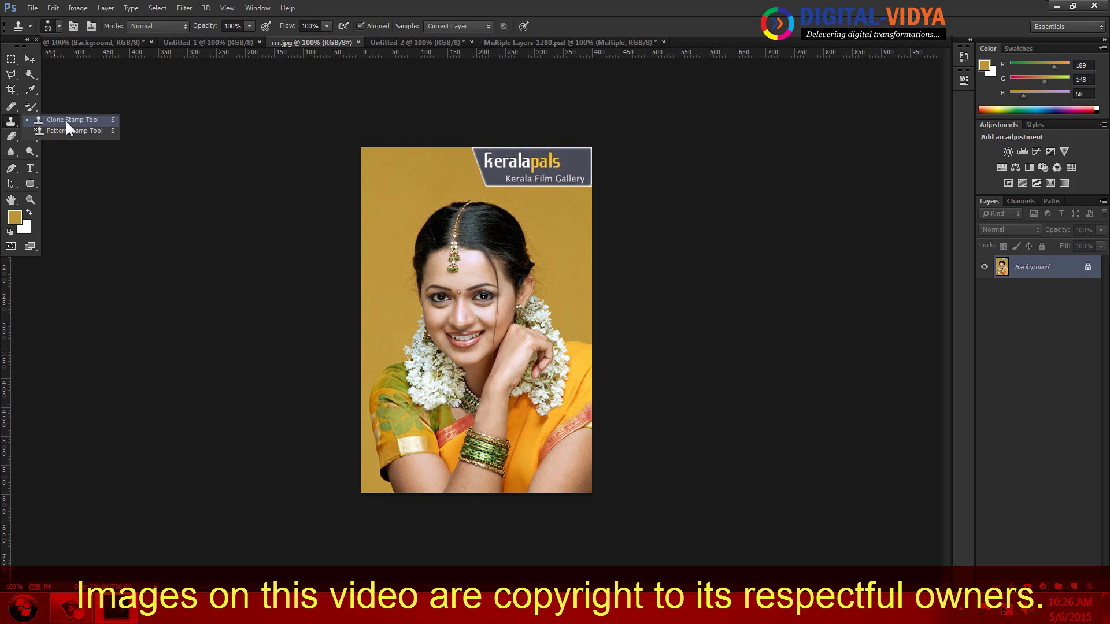
{"action": "left_click", "coordinate": [66, 122]}
{"action": "left_click", "coordinate": [440, 297], "text": "alt"}
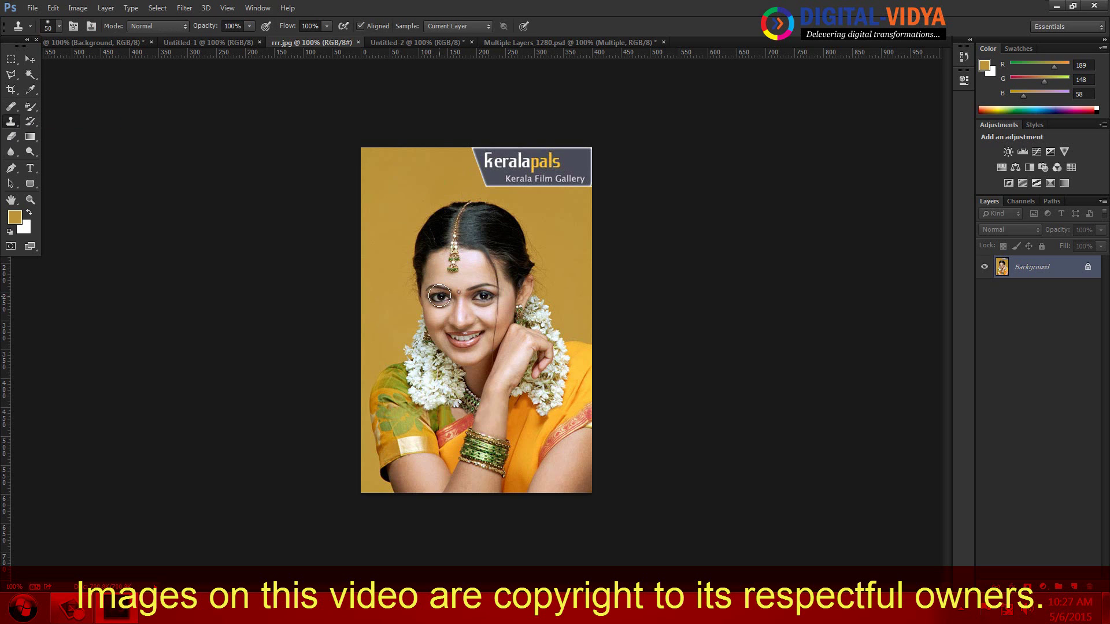
On a new layer in Untitled-2, clone the portrait at the canvas's right end with a 600 px Clone Stamp brush
{"action": "left_click", "coordinate": [438, 41]}
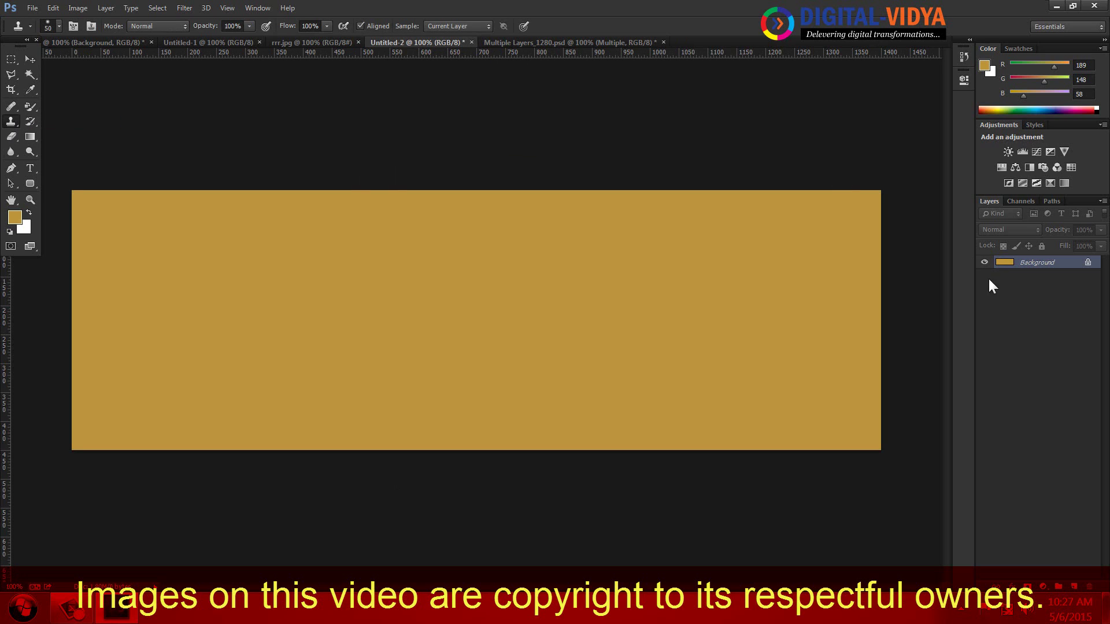
{"action": "left_click", "coordinate": [1074, 588]}
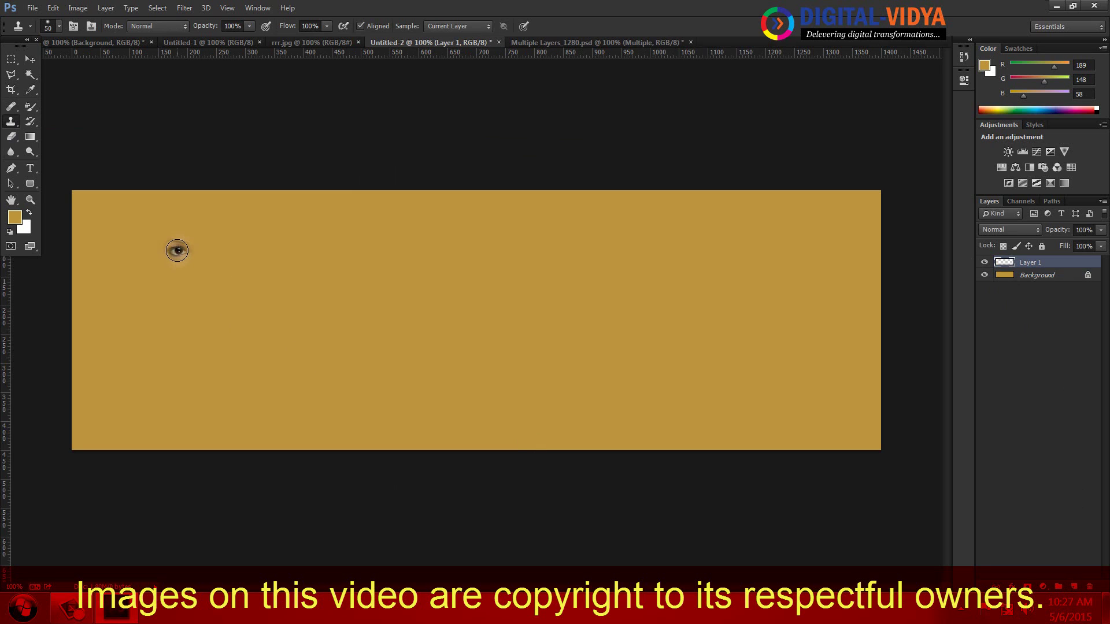
{"action": "key", "text": "bracketright"}
{"action": "key", "text": "bracketright"}
{"action": "key", "text": "bracketright"}
{"action": "key", "text": "bracketright"}
{"action": "key", "text": "bracketright"}
{"action": "key", "text": "bracketright"}
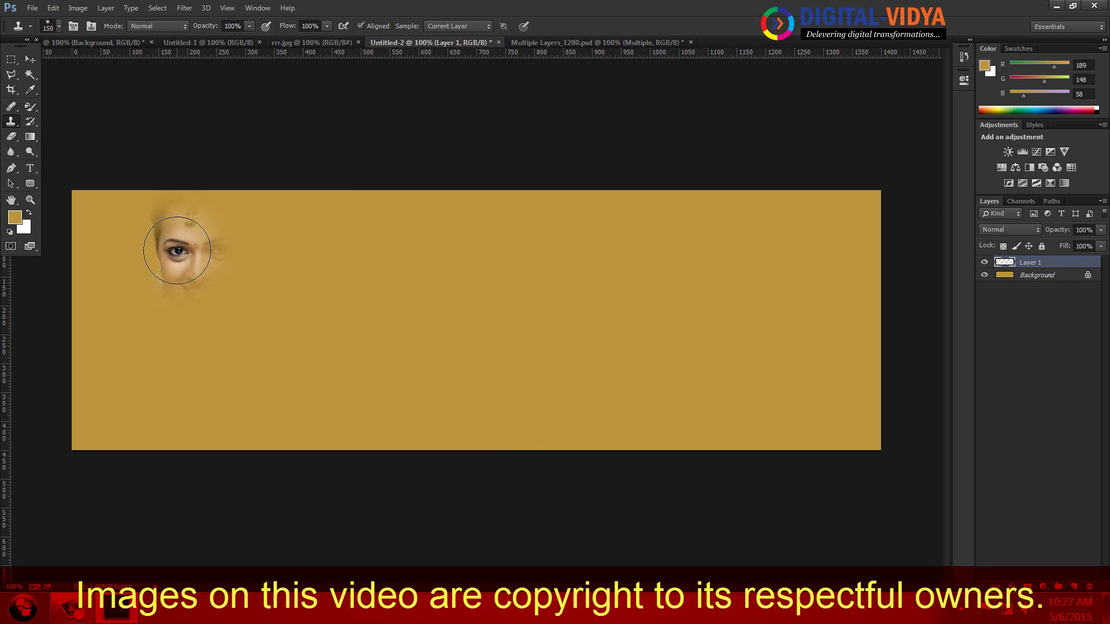
{"action": "key", "text": "bracketright"}
{"action": "key", "text": "bracketright"}
{"action": "key", "text": "bracketright"}
{"action": "key", "text": "bracketright"}
{"action": "key", "text": "bracketright"}
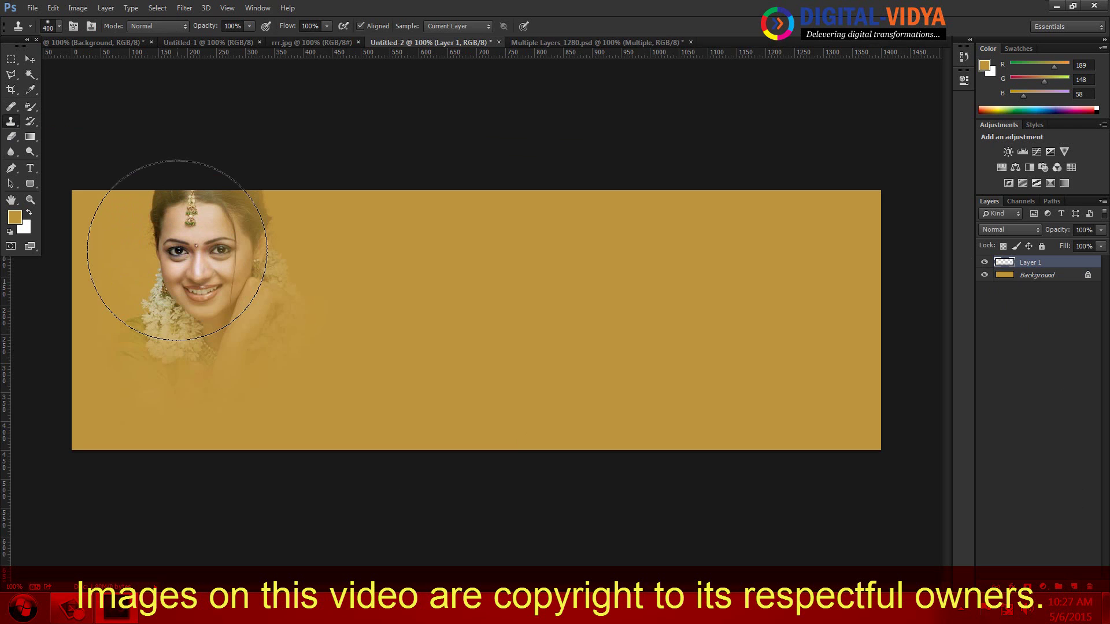
{"action": "key", "text": "bracketright"}
{"action": "key", "text": "bracketright"}
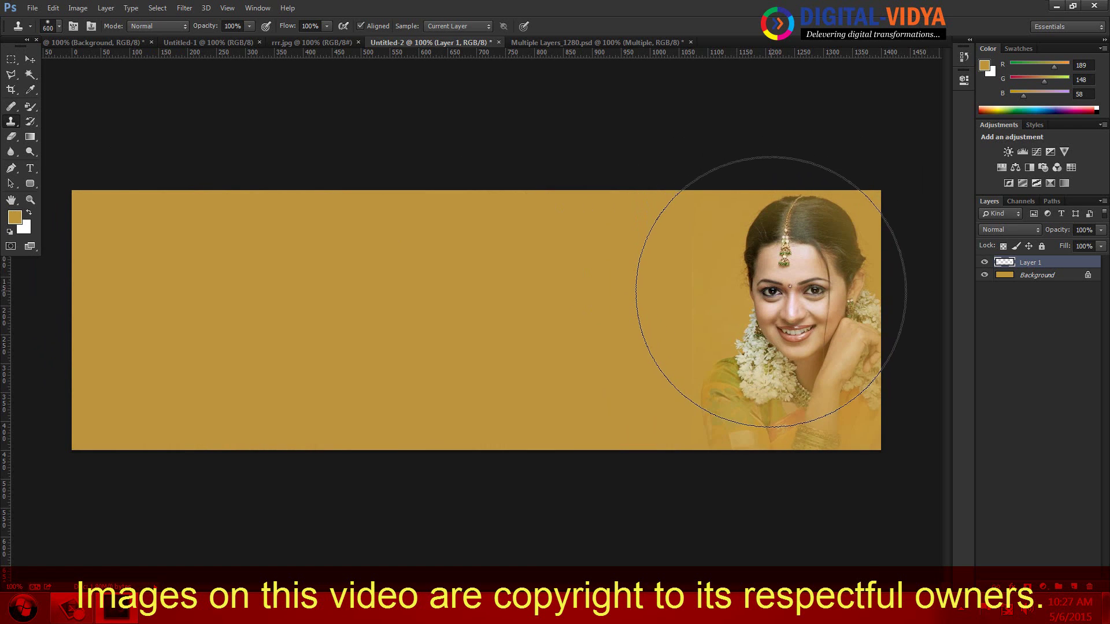
{"action": "mouse_move", "coordinate": [765, 322]}
{"action": "left_mouse_down"}
{"action": "mouse_move", "coordinate": [827, 282]}
{"action": "mouse_move", "coordinate": [768, 372]}
{"action": "mouse_move", "coordinate": [855, 248]}
{"action": "left_mouse_up"}
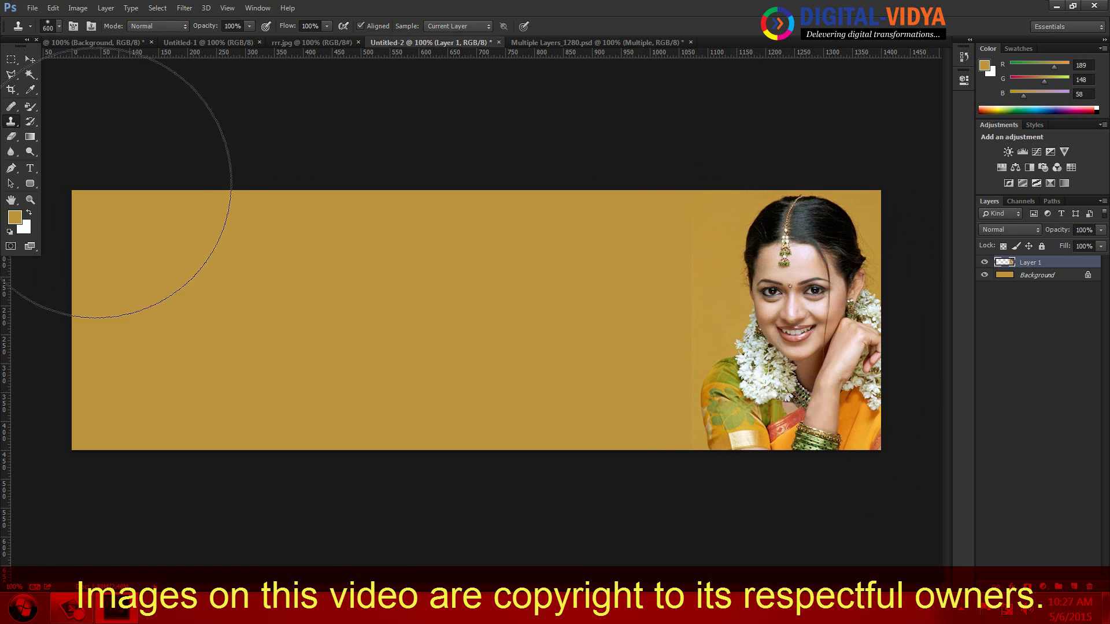
Sample the portrait's ochre backdrop as foreground colour (RGB 192, 153, 60) and fill the Background layer with it
{"action": "left_click", "coordinate": [30, 89]}
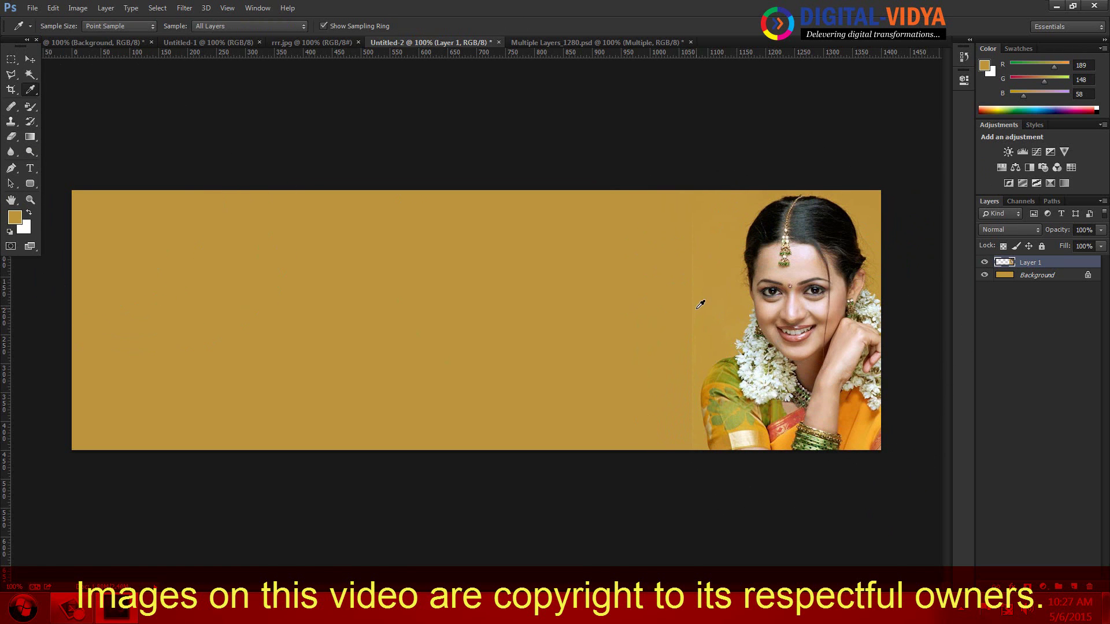
{"action": "left_click", "coordinate": [1008, 276]}
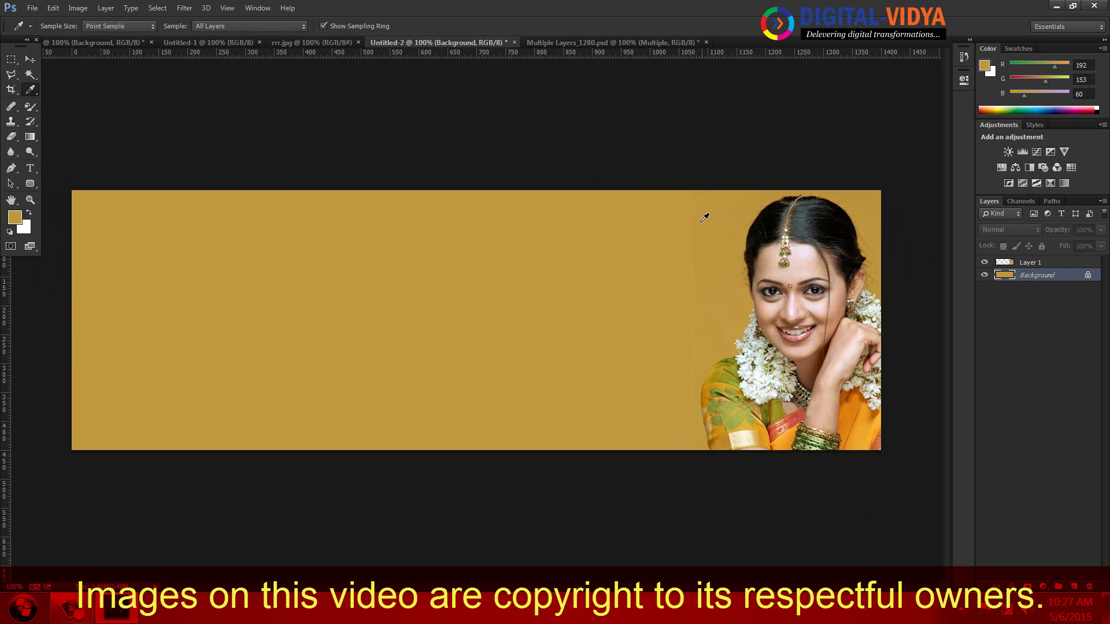
Select a narrow full-height strip along the seam left of the portrait and feather the selection by 5 pixels
{"action": "left_click", "coordinate": [11, 59]}
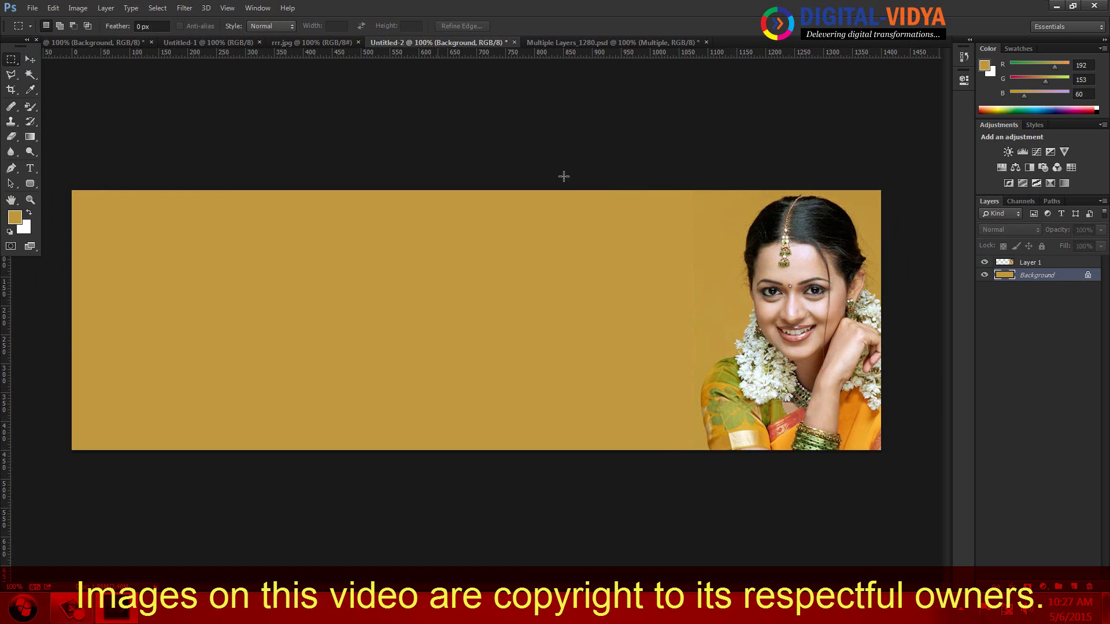
{"action": "left_click_drag", "start_coordinate": [688, 179], "coordinate": [696, 520]}
{"action": "right_click", "coordinate": [622, 305]}
{"action": "left_click", "coordinate": [650, 47]}
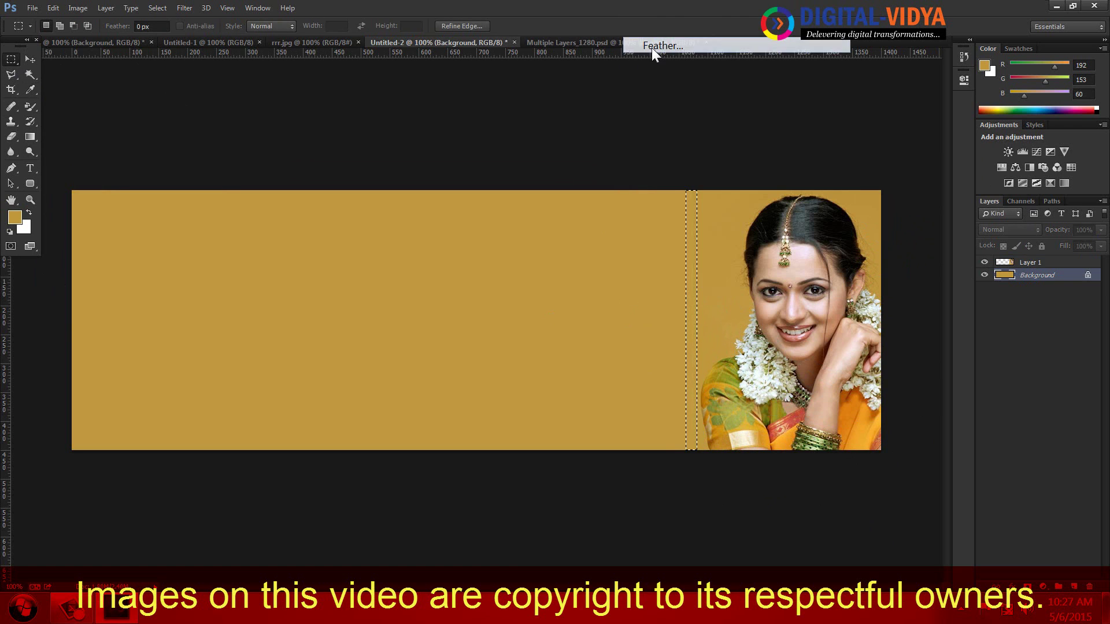
{"action": "key", "text": "BackSpace"}
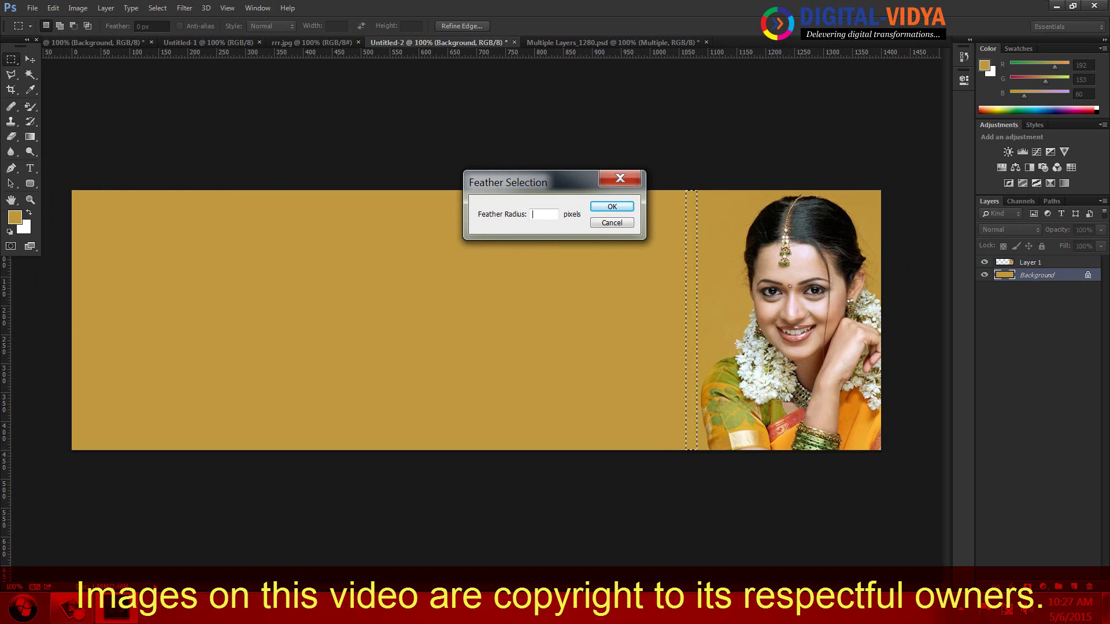
{"action": "type", "text": "5"}
{"action": "key", "text": "Return"}
Fill the feathered strip on the Background layer with Content-Aware, make Layer 1 active and clear the selection
{"action": "key", "text": "shift+F5"}
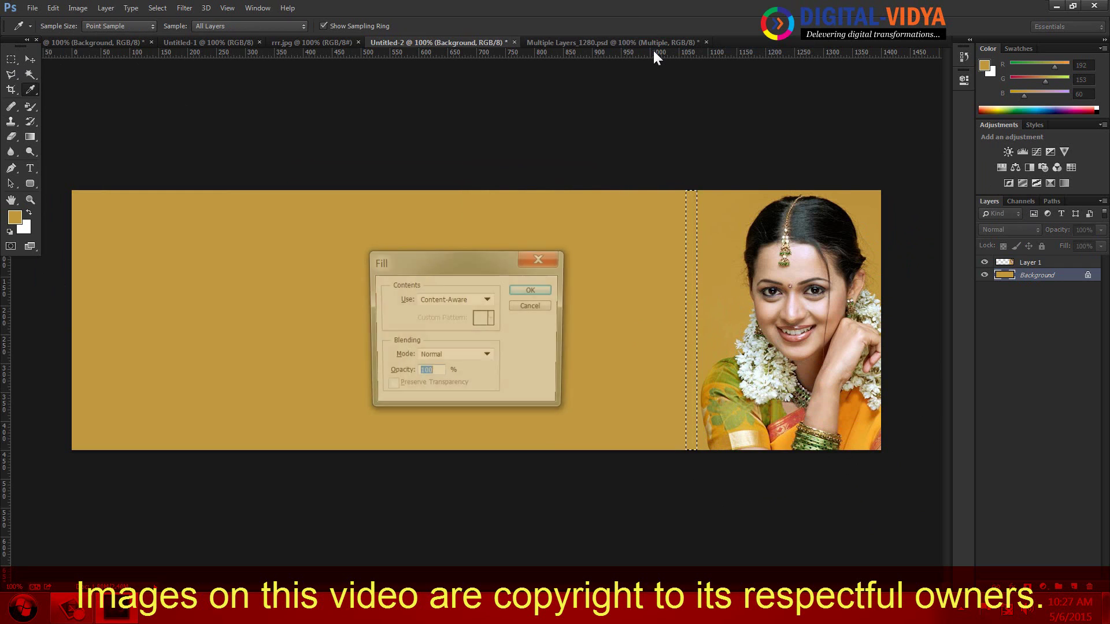
{"action": "key", "text": "Return"}
{"action": "key", "text": "m"}
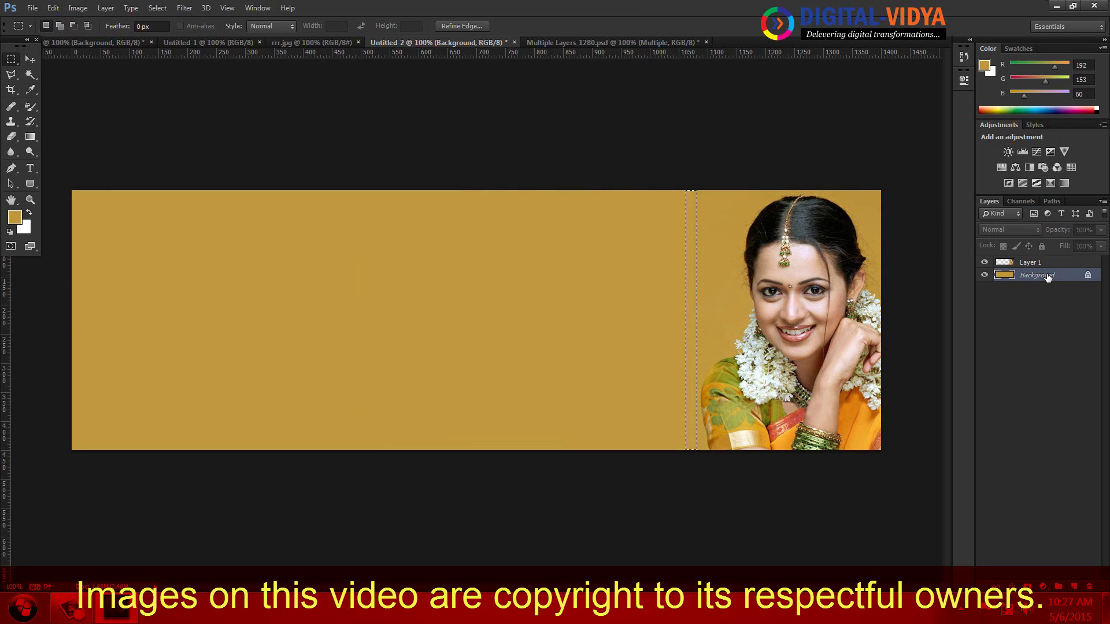
{"action": "left_click", "coordinate": [1052, 267]}
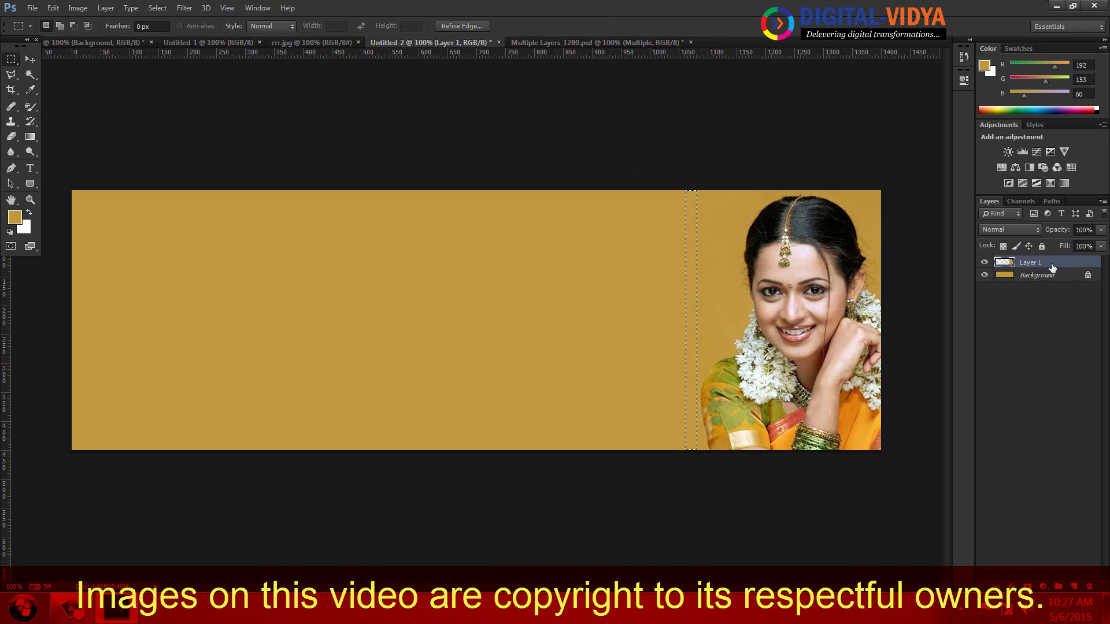
{"action": "key", "text": "ctrl+d"}
Close the Untitled-2 document without saving its changes
{"action": "left_click", "coordinate": [31, 60]}
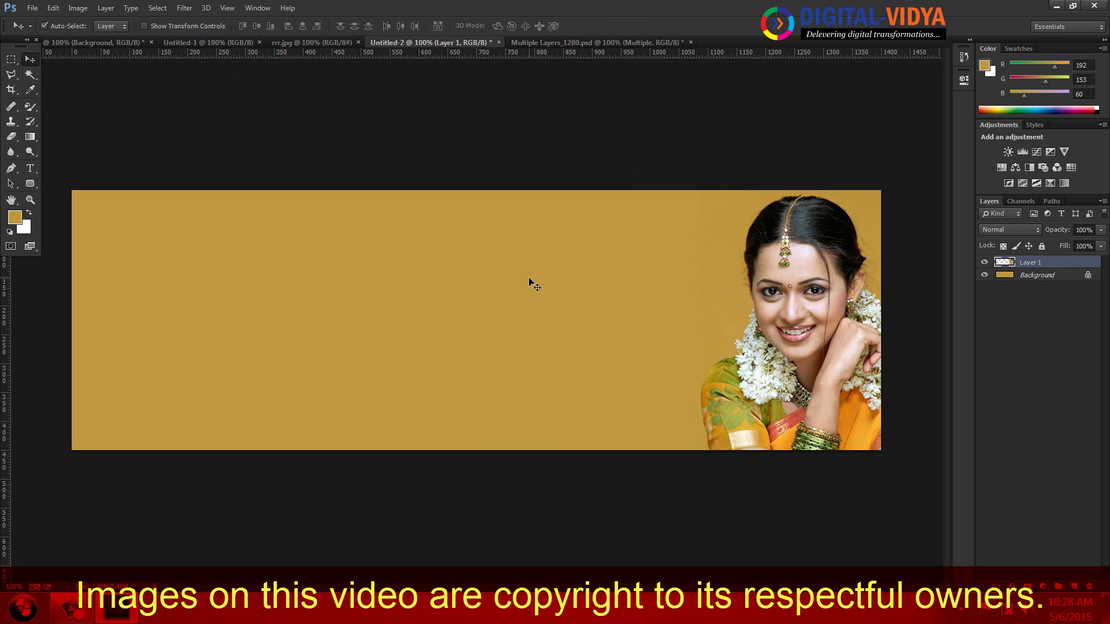
{"action": "key", "text": "ctrl+w"}
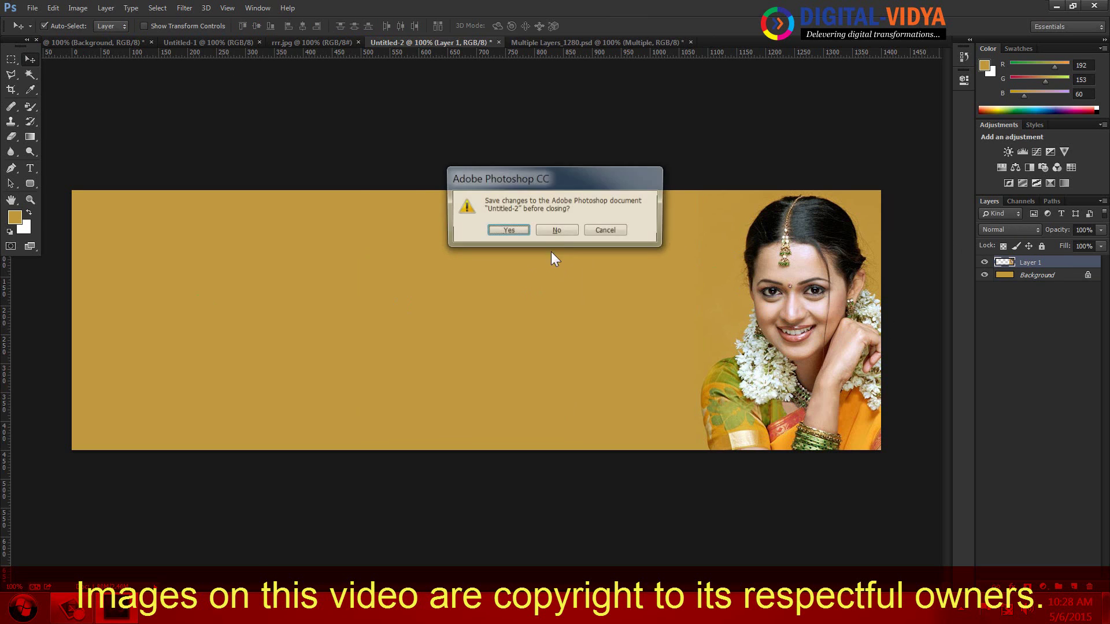
{"action": "left_click", "coordinate": [563, 234]}
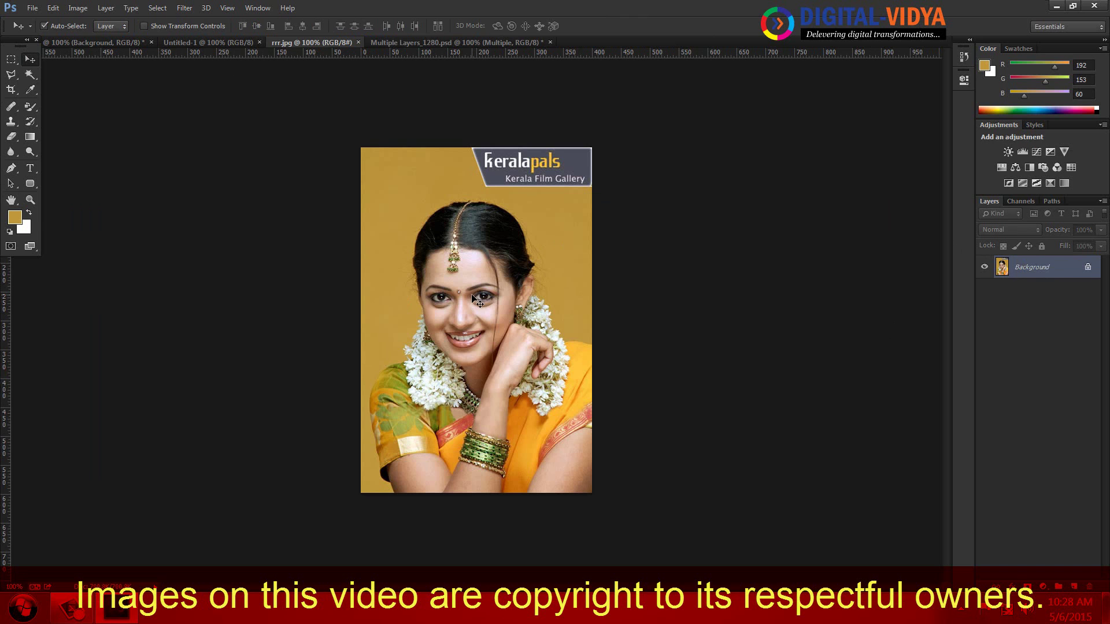
Reduce the Clone Stamp brush size to 200 px
{"action": "left_click", "coordinate": [11, 121]}
{"action": "key", "text": "bracketleft"}
{"action": "key", "text": "bracketleft"}
{"action": "key", "text": "bracketleft"}
{"action": "key", "text": "bracketleft"}
{"action": "key", "text": "bracketleft"}
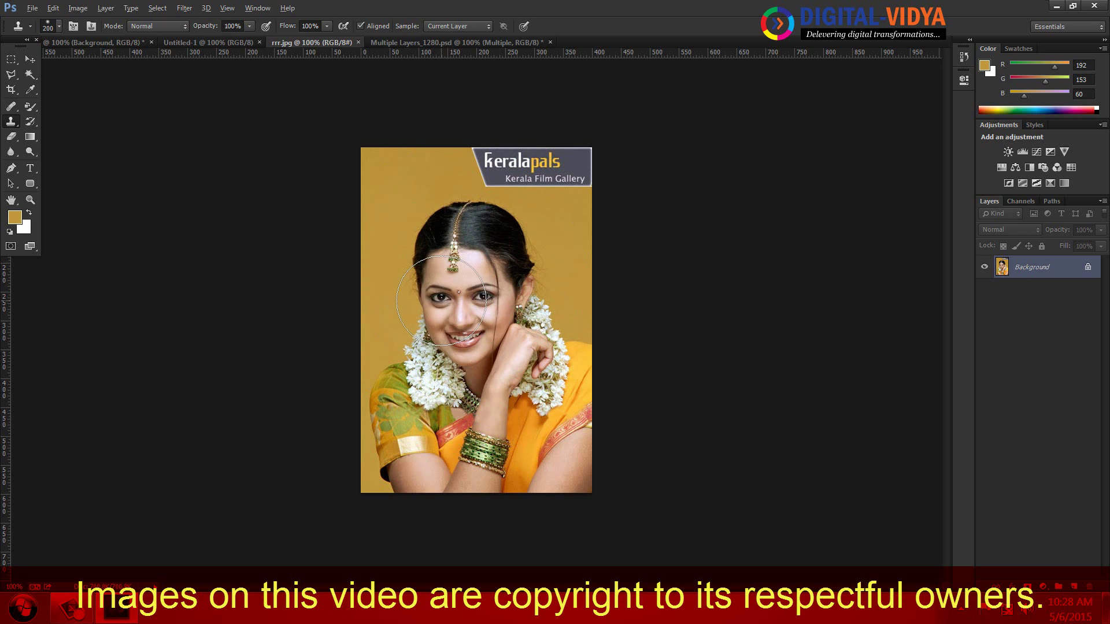
Create a new document 1200 pixels wide and 450 pixels high at 72 pixels/inch
{"action": "key", "text": "ctrl+n"}
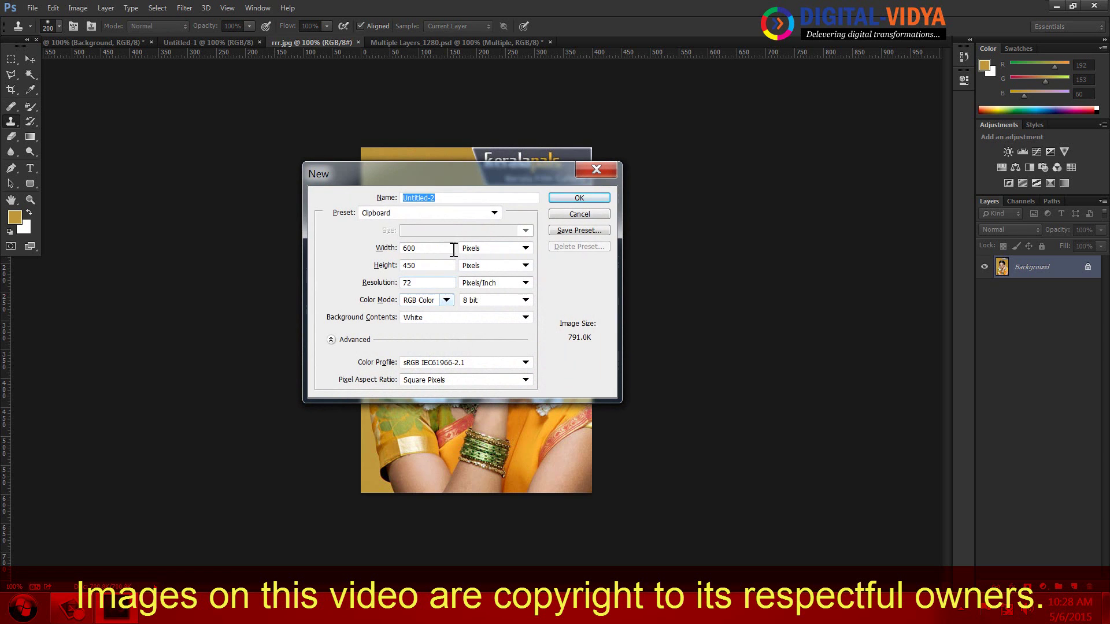
{"action": "double_click", "coordinate": [429, 248]}
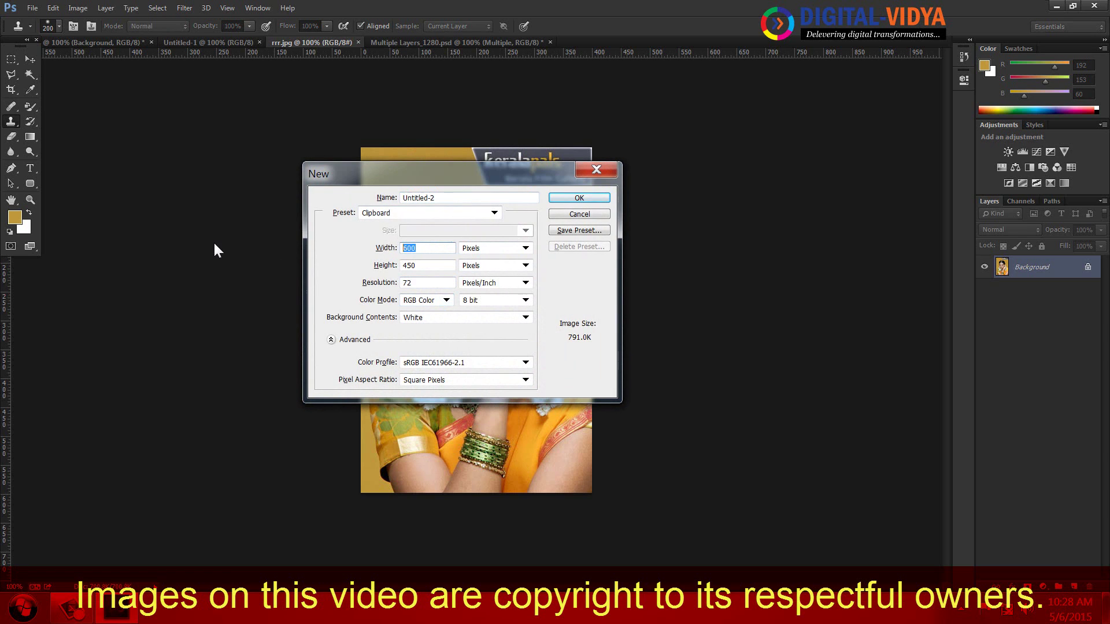
{"action": "type", "text": "1200"}
{"action": "key", "text": "Return"}
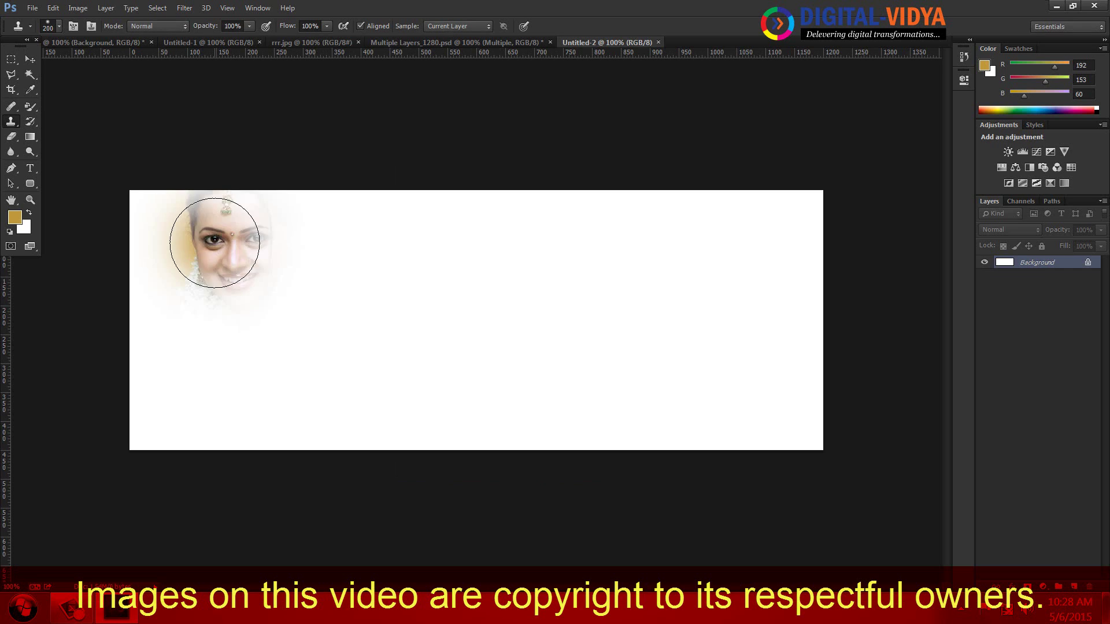
Fill the Background layer with the ochre foreground colour and add an empty layer above it
{"action": "key", "text": "alt+BackSpace"}
{"action": "left_click", "coordinate": [227, 254]}
{"action": "key", "text": "ctrl+z"}
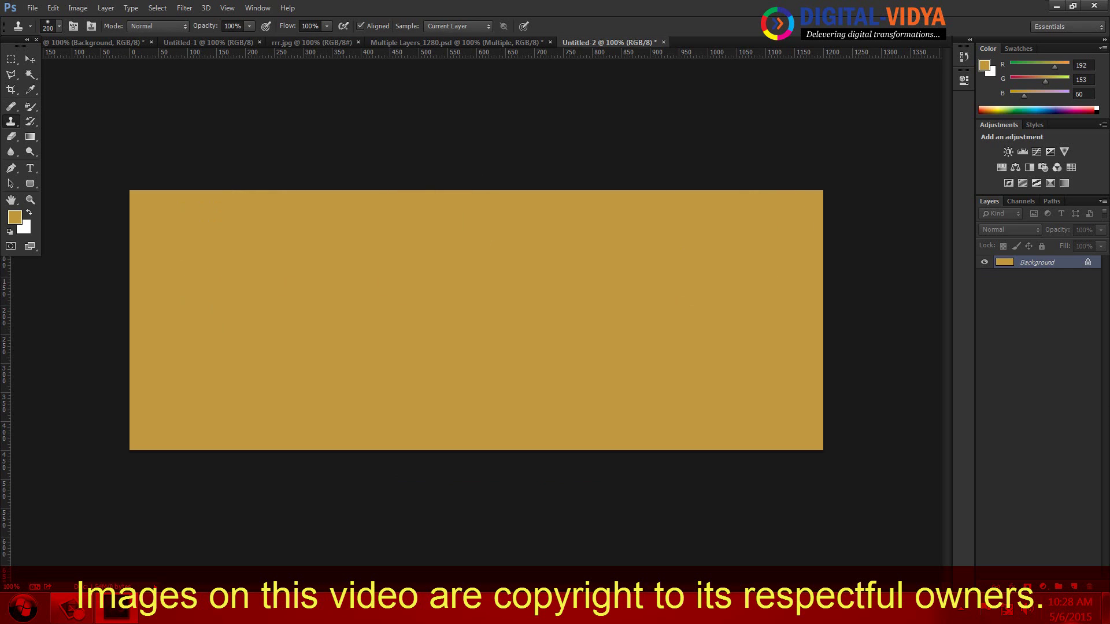
{"action": "left_click", "coordinate": [1073, 587]}
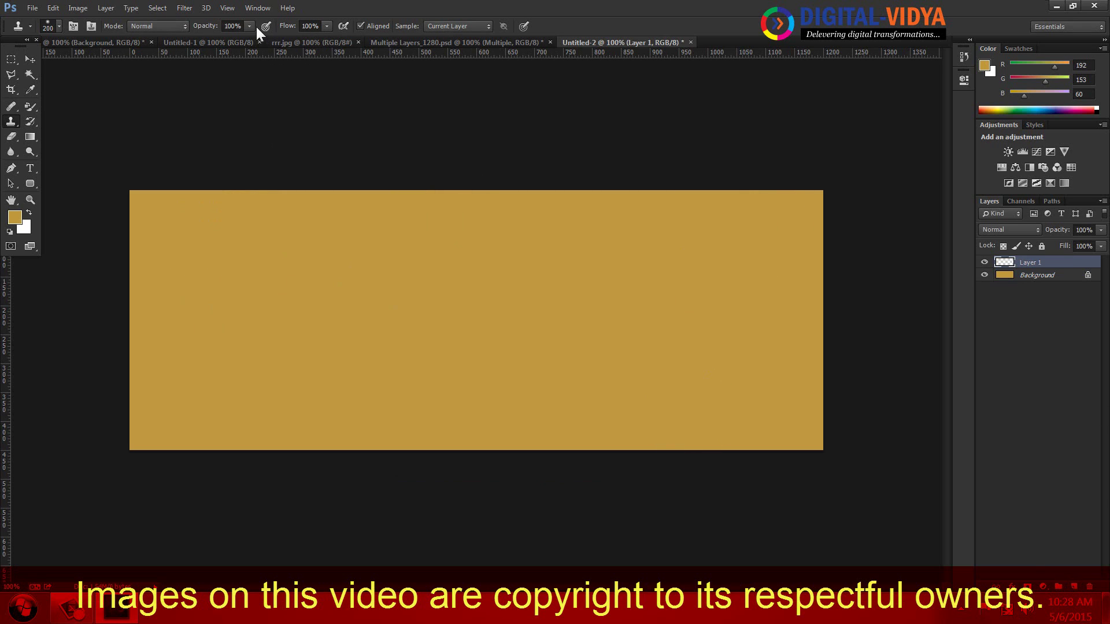
Set the Clone Stamp opacity to 25% and clone the portrait at the right end of the canvas
{"action": "left_click", "coordinate": [238, 26]}
{"action": "type", "text": "50"}
{"action": "key", "text": "Return"}
{"action": "left_click", "coordinate": [237, 26]}
{"action": "key", "text": "Return"}
{"action": "mouse_move", "coordinate": [763, 220]}
{"action": "left_mouse_down"}
{"action": "mouse_move", "coordinate": [744, 275]}
{"action": "mouse_move", "coordinate": [767, 297]}
{"action": "mouse_move", "coordinate": [785, 396]}
{"action": "mouse_move", "coordinate": [748, 437]}
{"action": "mouse_move", "coordinate": [727, 419]}
{"action": "mouse_move", "coordinate": [742, 338]}
{"action": "mouse_move", "coordinate": [781, 331]}
{"action": "mouse_move", "coordinate": [806, 397]}
{"action": "mouse_move", "coordinate": [763, 431]}
{"action": "mouse_move", "coordinate": [720, 432]}
{"action": "mouse_move", "coordinate": [718, 387]}
{"action": "left_mouse_up"}
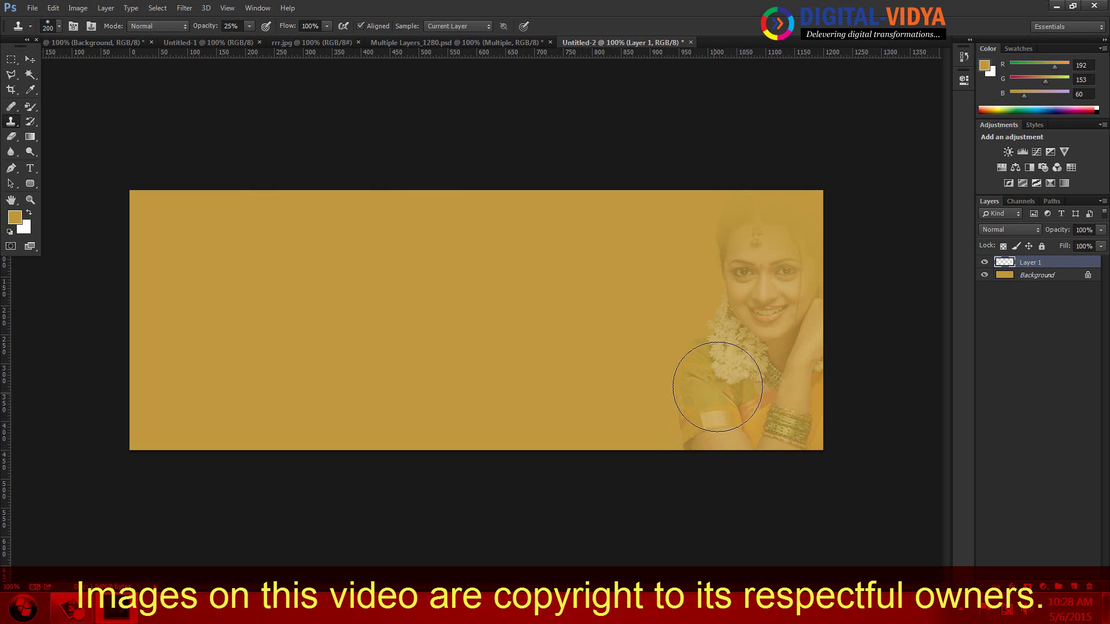
Set the Clone Stamp opacity to 50% with Aligned off and clone a second portrait to the left of the faint one
{"action": "left_click", "coordinate": [234, 26]}
{"action": "double_click", "coordinate": [236, 30]}
{"action": "type", "text": "50"}
{"action": "key", "text": "Return"}
{"action": "mouse_move", "coordinate": [578, 225]}
{"action": "left_mouse_down"}
{"action": "mouse_move", "coordinate": [578, 266]}
{"action": "mouse_move", "coordinate": [561, 279]}
{"action": "mouse_move", "coordinate": [574, 347]}
{"action": "mouse_move", "coordinate": [563, 407]}
{"action": "mouse_move", "coordinate": [612, 398]}
{"action": "mouse_move", "coordinate": [627, 324]}
{"action": "mouse_move", "coordinate": [624, 301]}
{"action": "mouse_move", "coordinate": [587, 416]}
{"action": "mouse_move", "coordinate": [554, 373]}
{"action": "mouse_move", "coordinate": [590, 270]}
{"action": "left_mouse_up"}
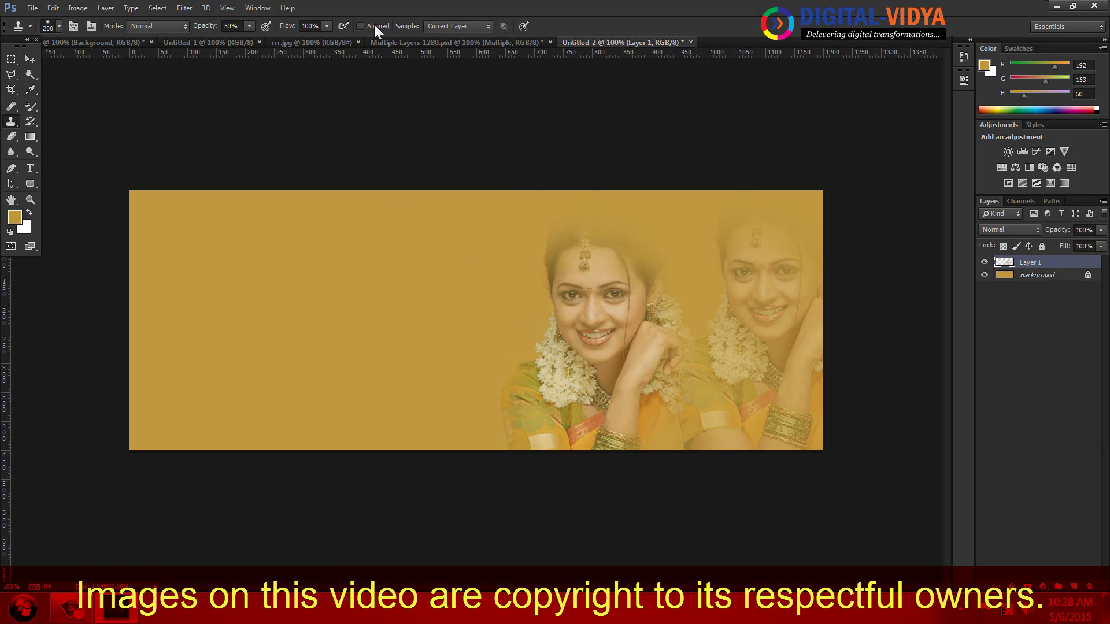
Set the Clone Stamp opacity to 75% and clone a third portrait to the left of the second
{"action": "left_click", "coordinate": [232, 26]}
{"action": "type", "text": "75"}
{"action": "key", "text": "Return"}
{"action": "mouse_move", "coordinate": [417, 271]}
{"action": "left_mouse_down"}
{"action": "mouse_move", "coordinate": [458, 319]}
{"action": "mouse_move", "coordinate": [434, 292]}
{"action": "mouse_move", "coordinate": [405, 300]}
{"action": "mouse_move", "coordinate": [430, 299]}
{"action": "mouse_move", "coordinate": [439, 331]}
{"action": "mouse_move", "coordinate": [413, 355]}
{"action": "mouse_move", "coordinate": [410, 409]}
{"action": "mouse_move", "coordinate": [426, 423]}
{"action": "mouse_move", "coordinate": [448, 403]}
{"action": "mouse_move", "coordinate": [460, 321]}
{"action": "mouse_move", "coordinate": [430, 242]}
{"action": "mouse_move", "coordinate": [403, 344]}
{"action": "mouse_move", "coordinate": [362, 423]}
{"action": "mouse_move", "coordinate": [430, 426]}
{"action": "mouse_move", "coordinate": [456, 399]}
{"action": "left_mouse_up"}
Set the Clone Stamp opacity to 100% and clone a fourth portrait at the left end of the canvas
{"action": "left_click", "coordinate": [241, 27]}
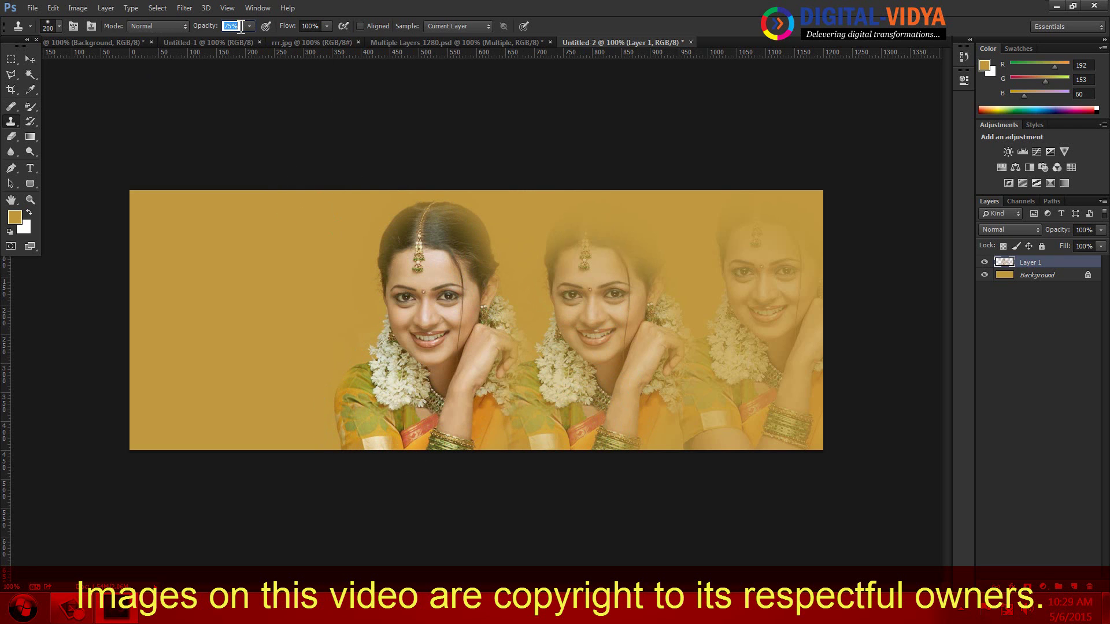
{"action": "type", "text": "100"}
{"action": "key", "text": "Return"}
{"action": "mouse_move", "coordinate": [231, 248]}
{"action": "left_mouse_down"}
{"action": "mouse_move", "coordinate": [253, 289]}
{"action": "mouse_move", "coordinate": [224, 275]}
{"action": "mouse_move", "coordinate": [272, 301]}
{"action": "mouse_move", "coordinate": [206, 356]}
{"action": "mouse_move", "coordinate": [188, 390]}
{"action": "mouse_move", "coordinate": [226, 413]}
{"action": "mouse_move", "coordinate": [265, 412]}
{"action": "mouse_move", "coordinate": [302, 386]}
{"action": "mouse_move", "coordinate": [320, 339]}
{"action": "mouse_move", "coordinate": [299, 412]}
{"action": "mouse_move", "coordinate": [304, 342]}
{"action": "mouse_move", "coordinate": [231, 215]}
{"action": "mouse_move", "coordinate": [220, 327]}
{"action": "mouse_move", "coordinate": [192, 422]}
{"action": "mouse_move", "coordinate": [148, 332]}
{"action": "left_mouse_up"}
{"action": "key", "text": "ctrl+z"}
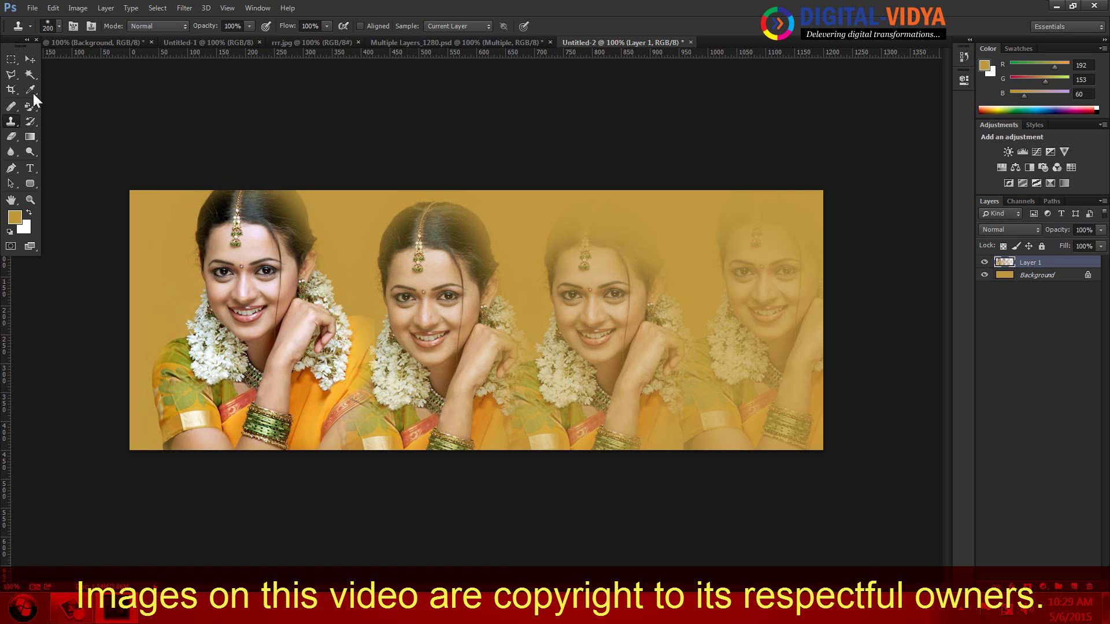
Scale Layer 1 down proportionally and place a duplicate of it about 162 px further left and 151 px higher
{"action": "left_click", "coordinate": [29, 60]}
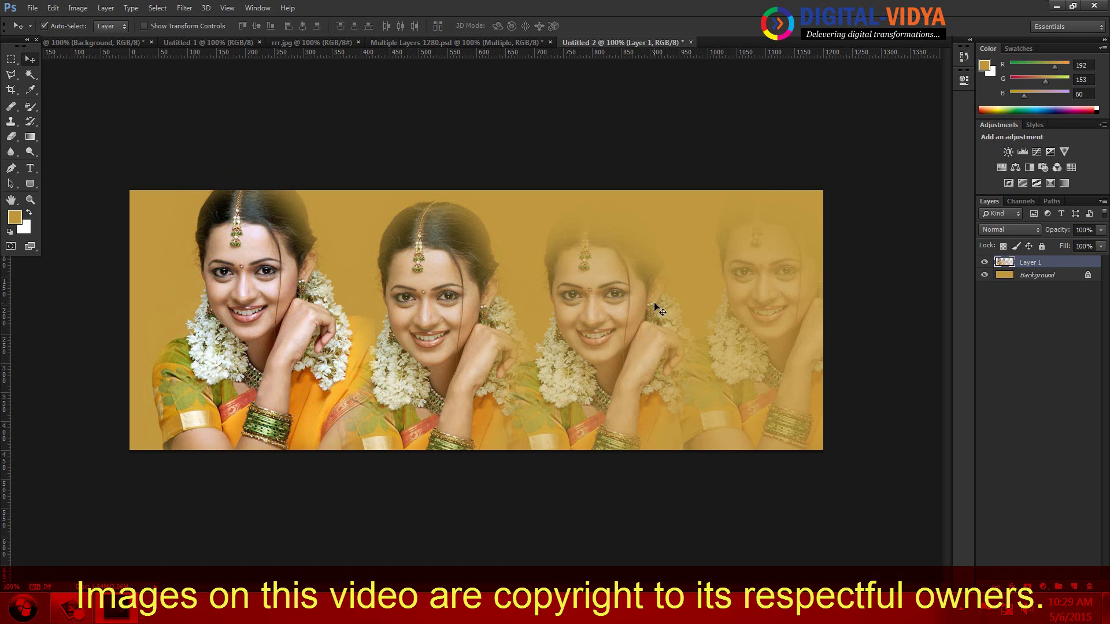
{"action": "key", "text": "ctrl+t"}
{"action": "left_click_drag", "start_coordinate": [823, 190], "coordinate": [711, 233]}
{"action": "left_click_drag", "start_coordinate": [726, 401], "coordinate": [708, 315]}
{"action": "key", "text": "Return"}
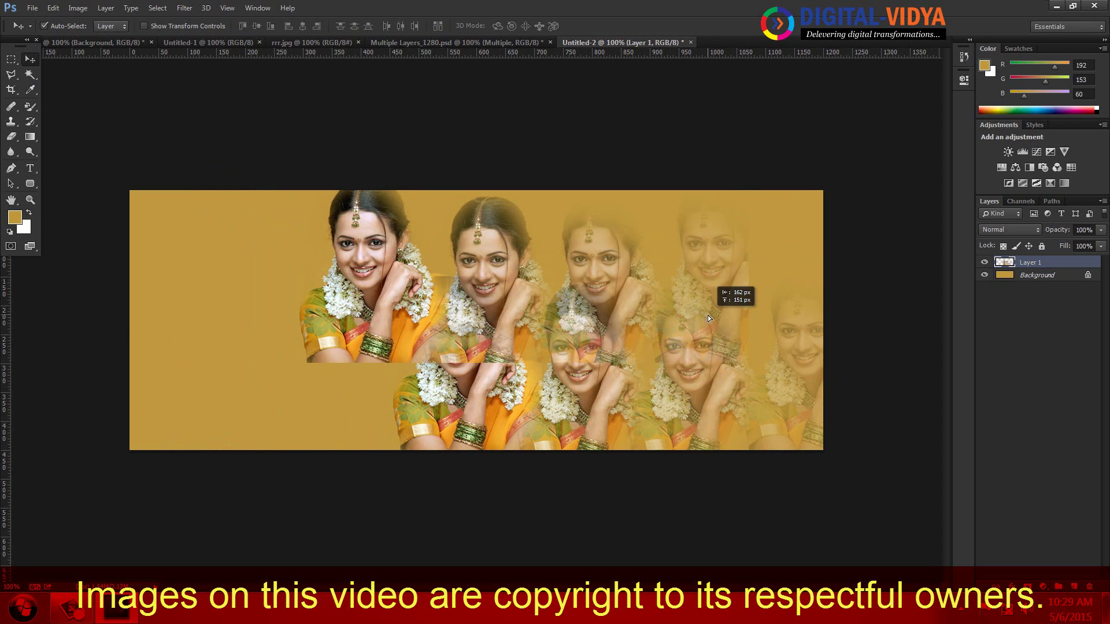
Flip Layer 1 copy horizontally and place it left of the original so both rows of portraits mirror each other
{"action": "key", "text": "ctrl+t"}
{"action": "right_click", "coordinate": [571, 271]}
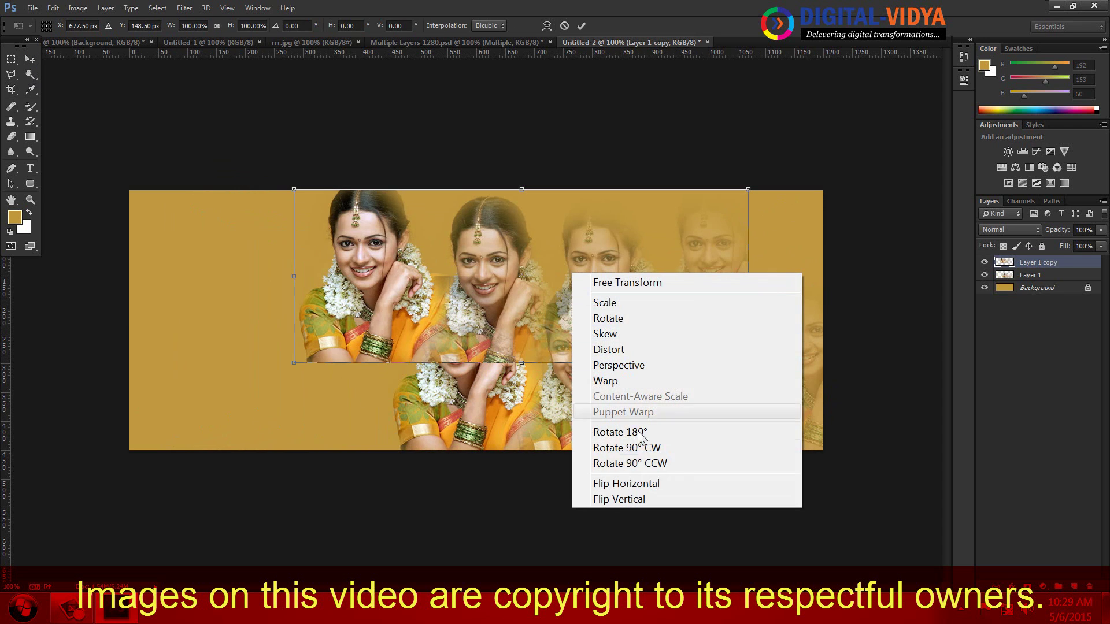
{"action": "left_click", "coordinate": [635, 483]}
{"action": "key", "text": "Return"}
{"action": "left_click_drag", "start_coordinate": [680, 322], "coordinate": [358, 412]}
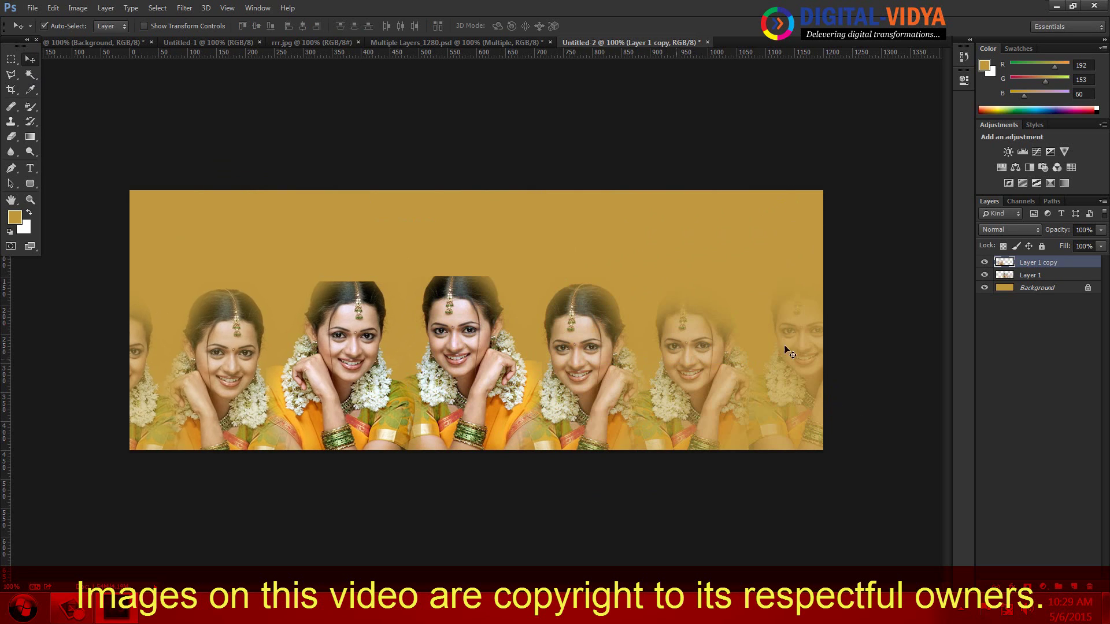
Merge the two portrait layers and scale the merged row to about 74% along the lower edge of the canvas
{"action": "left_click", "coordinate": [1034, 279], "text": "shift"}
{"action": "key", "text": "ctrl+e"}
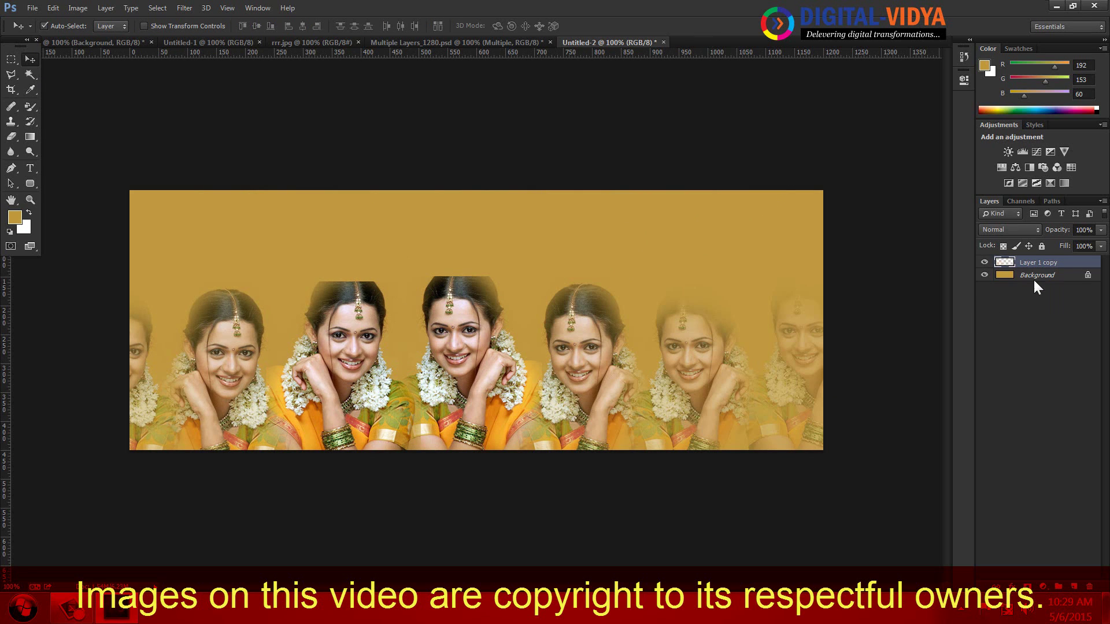
{"action": "key", "text": "ctrl+t"}
{"action": "left_click_drag", "start_coordinate": [843, 278], "coordinate": [736, 293]}
{"action": "left_click_drag", "start_coordinate": [683, 376], "coordinate": [743, 397]}
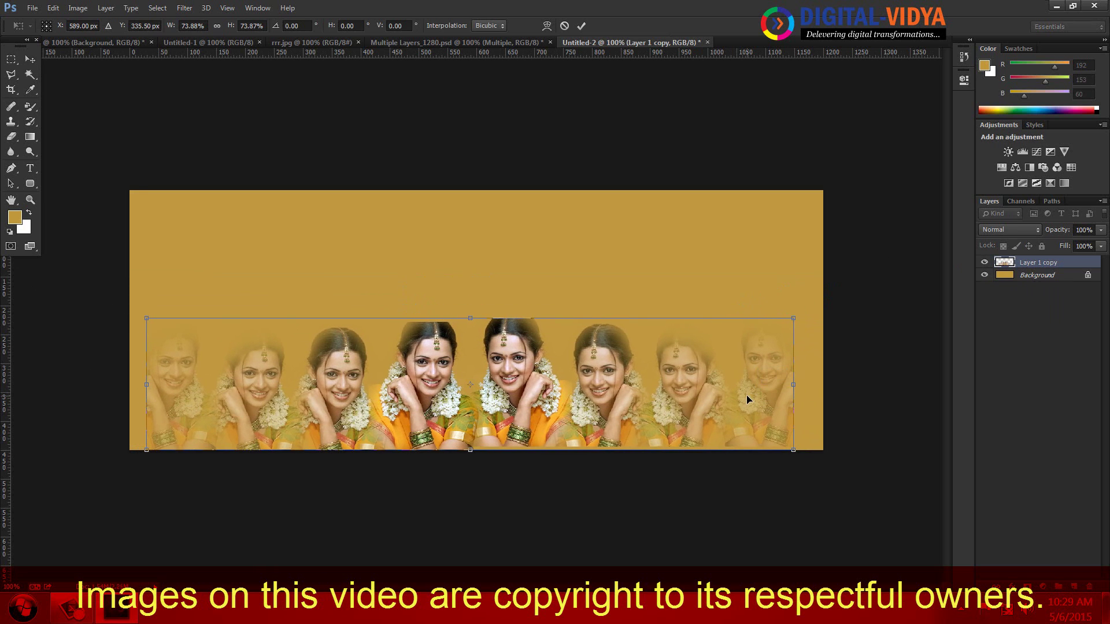
{"action": "key", "text": "Return"}
Select a rectangle tightly around the row of portraits and crop the image to that selection
{"action": "left_click", "coordinate": [11, 59]}
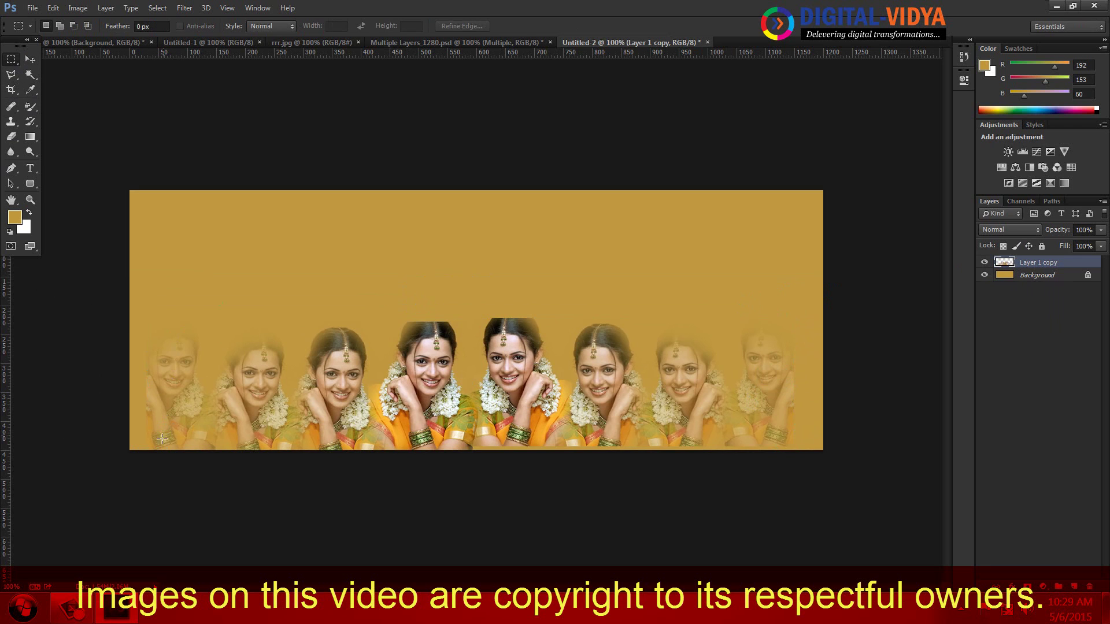
{"action": "left_click_drag", "start_coordinate": [151, 453], "coordinate": [440, 442]}
{"action": "left_click_drag", "start_coordinate": [702, 397], "coordinate": [788, 325]}
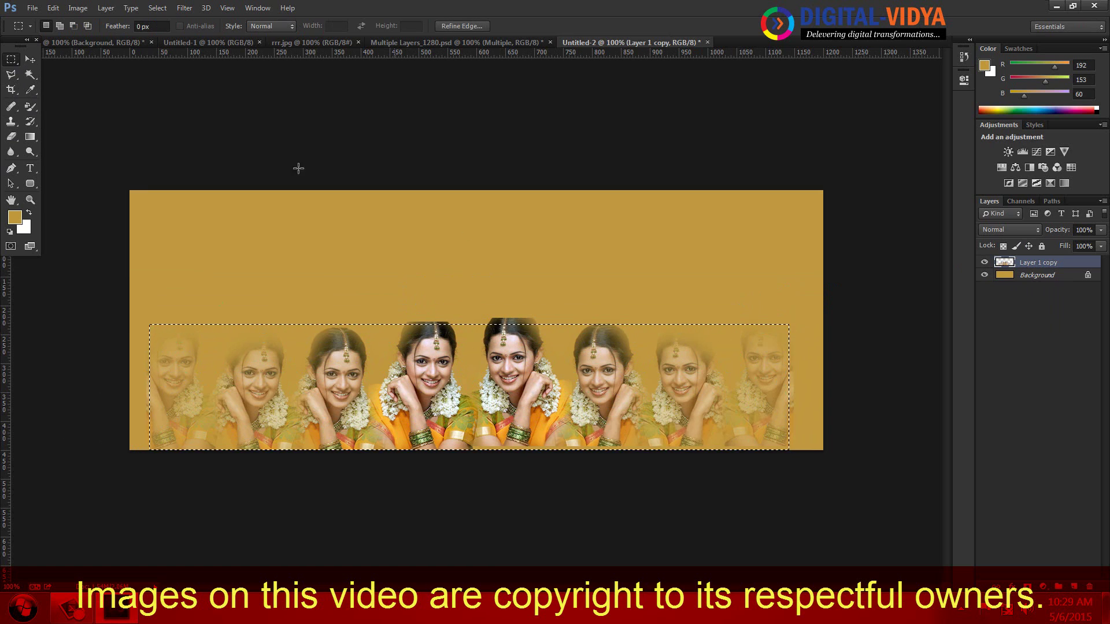
{"action": "left_click", "coordinate": [84, 8]}
{"action": "left_click", "coordinate": [107, 181]}
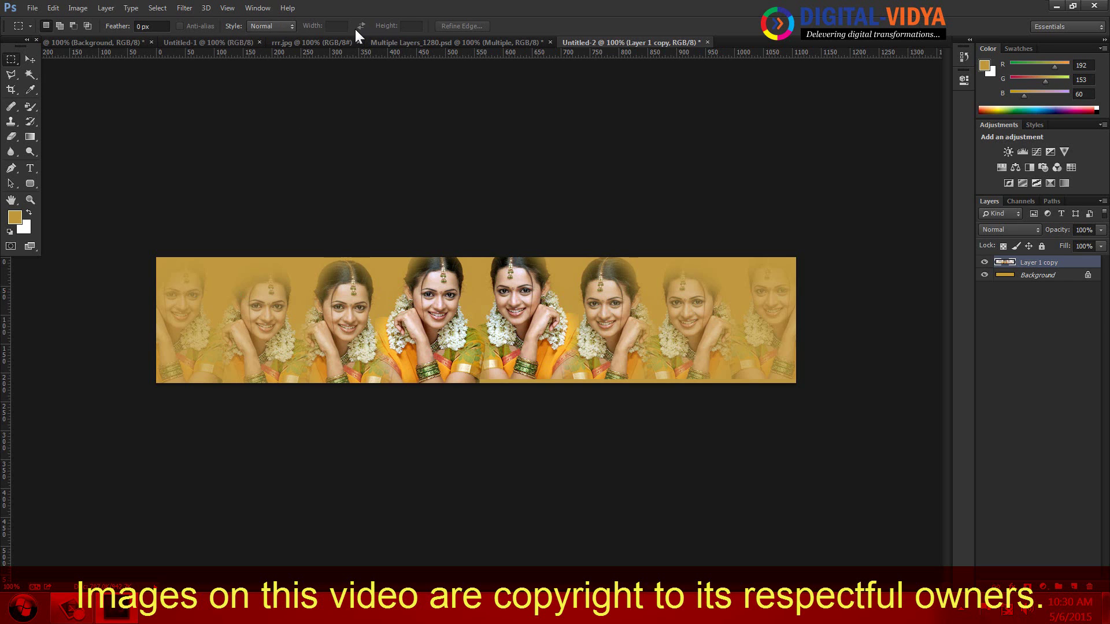
Close the cropped banner document without saving and close rrr.jpg
{"action": "key", "text": "ctrl+w"}
{"action": "left_click", "coordinate": [557, 230]}
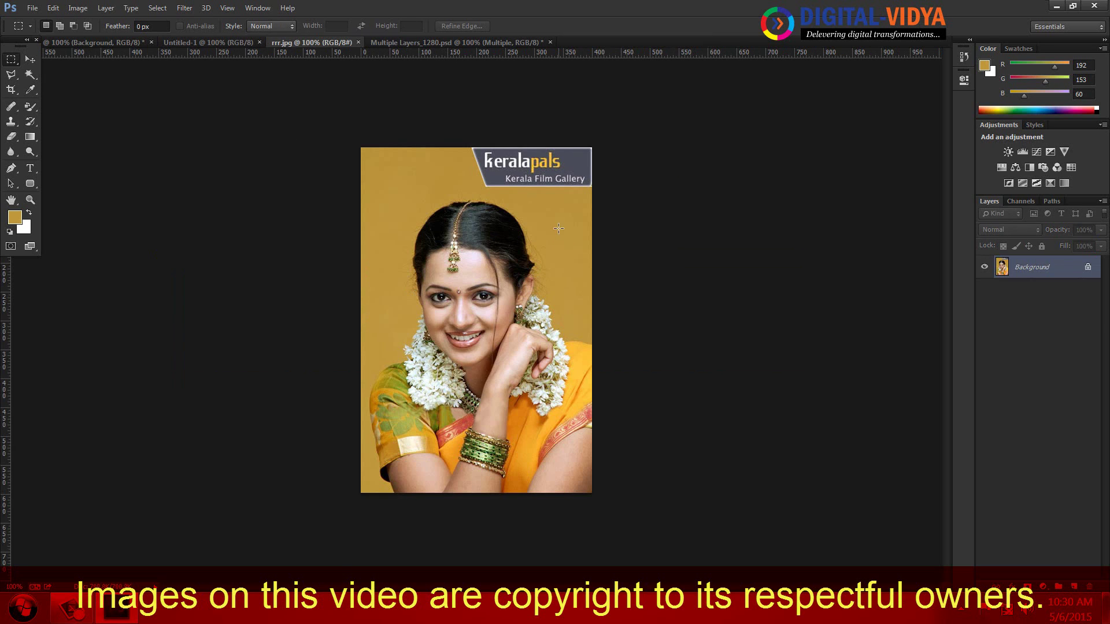
{"action": "key", "text": "ctrl+w"}
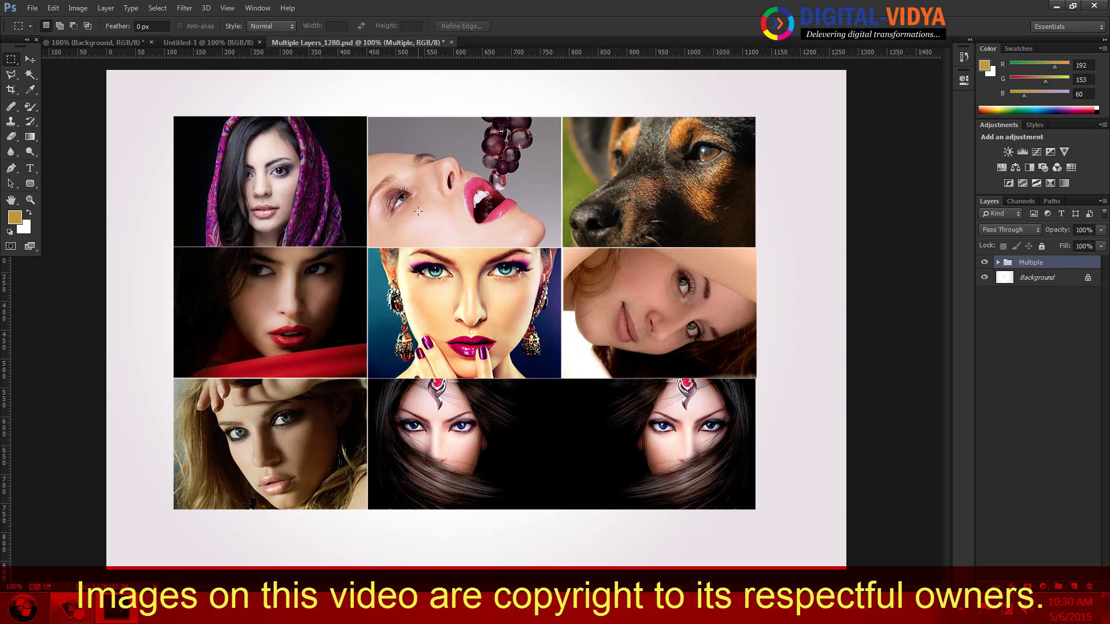
Create a new white document of 1800 by 1800 pixels at 72 pixels/inch and view it at 100%
{"action": "key", "text": "ctrl+n"}
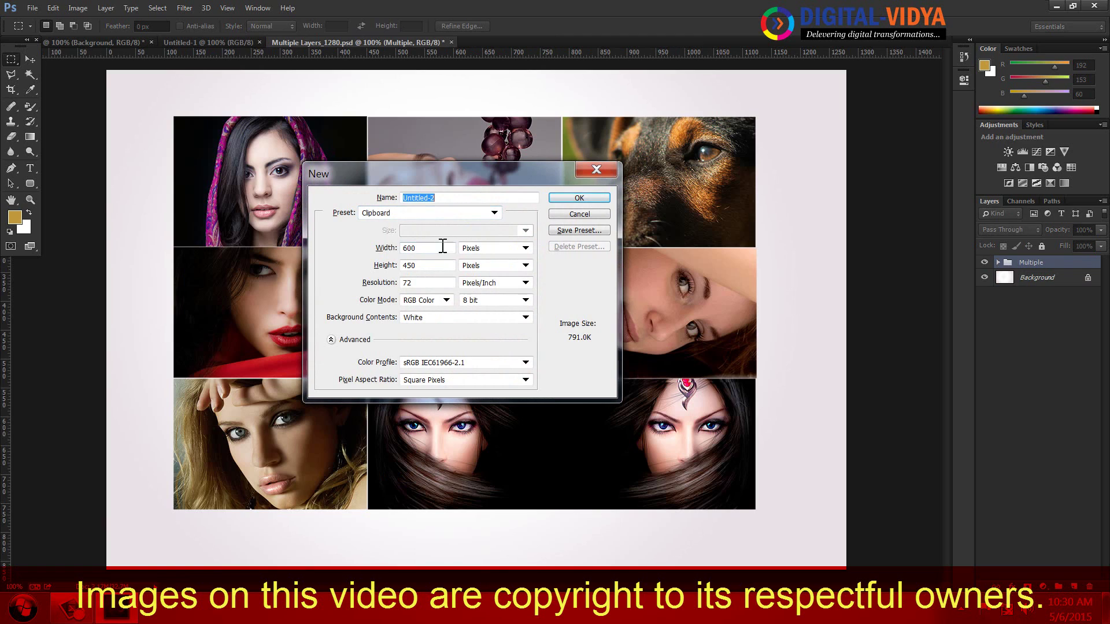
{"action": "double_click", "coordinate": [440, 247]}
{"action": "type", "text": "1800"}
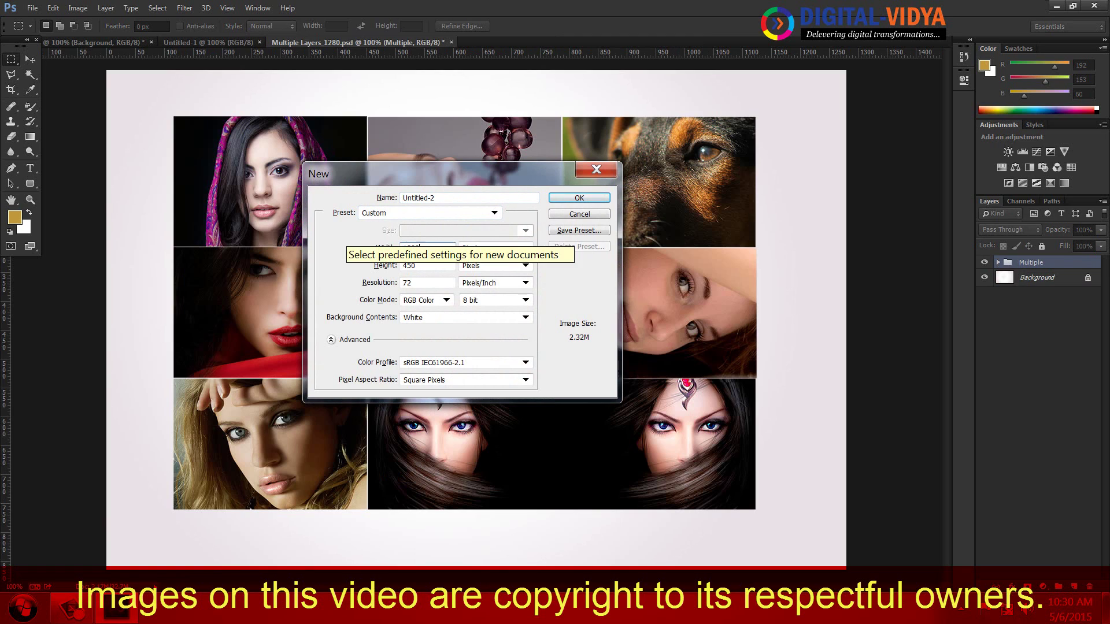
{"action": "key", "text": "Tab"}
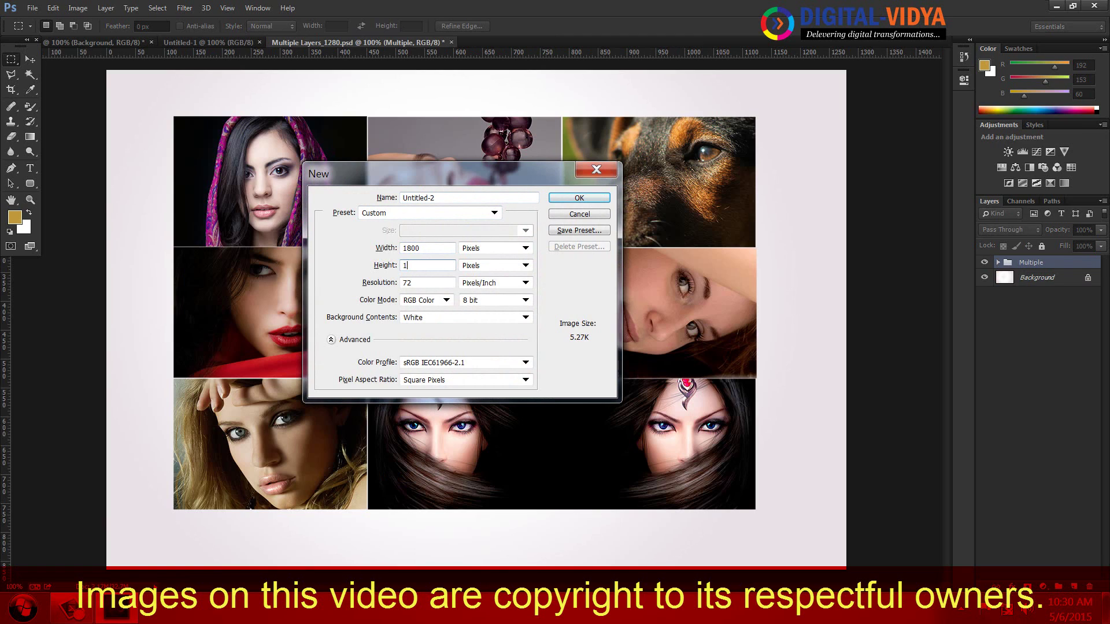
{"action": "key", "text": "Return"}
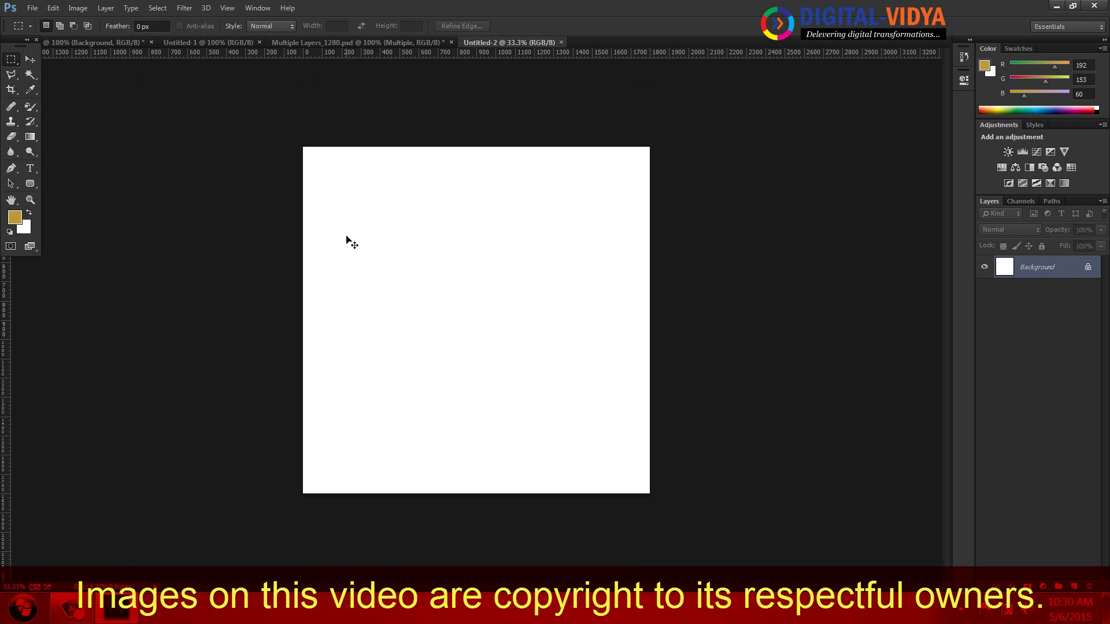
{"action": "key", "text": "ctrl+1"}
Activate the Clone Stamp tool in the Multiple Layers_1280.psd document
{"action": "left_click", "coordinate": [300, 42]}
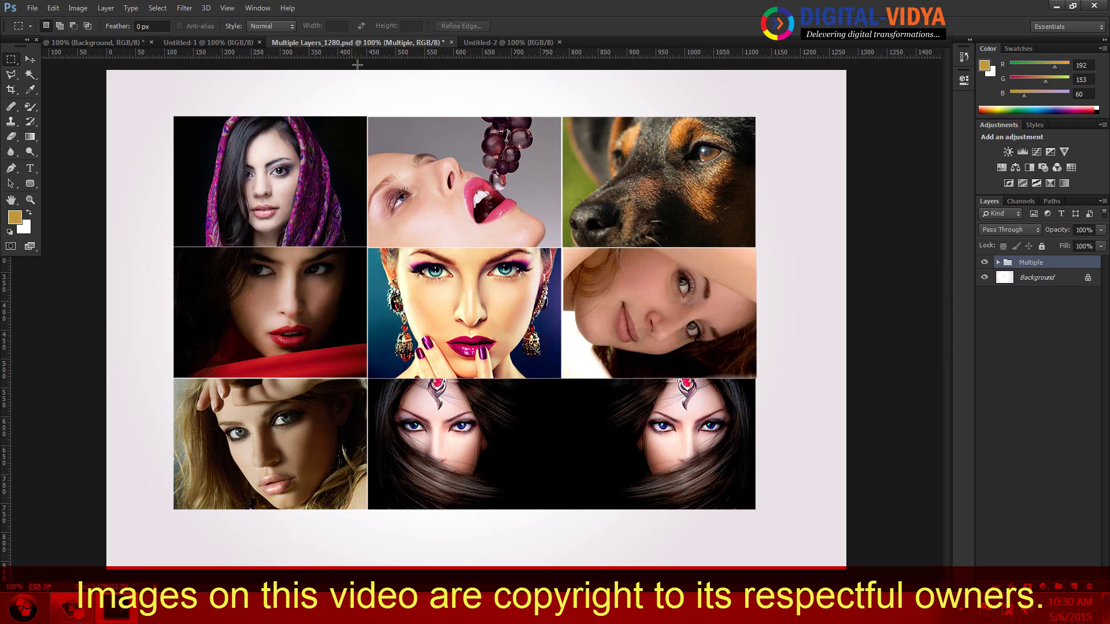
{"action": "left_click", "coordinate": [10, 121]}
{"action": "right_click", "coordinate": [10, 120]}
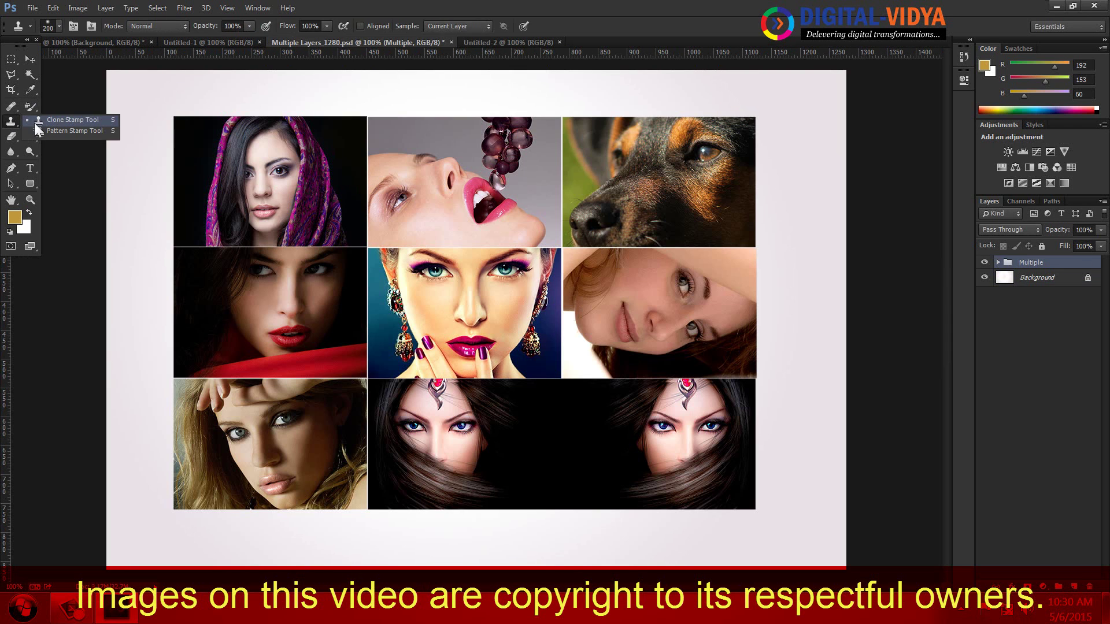
{"action": "left_click", "coordinate": [55, 119]}
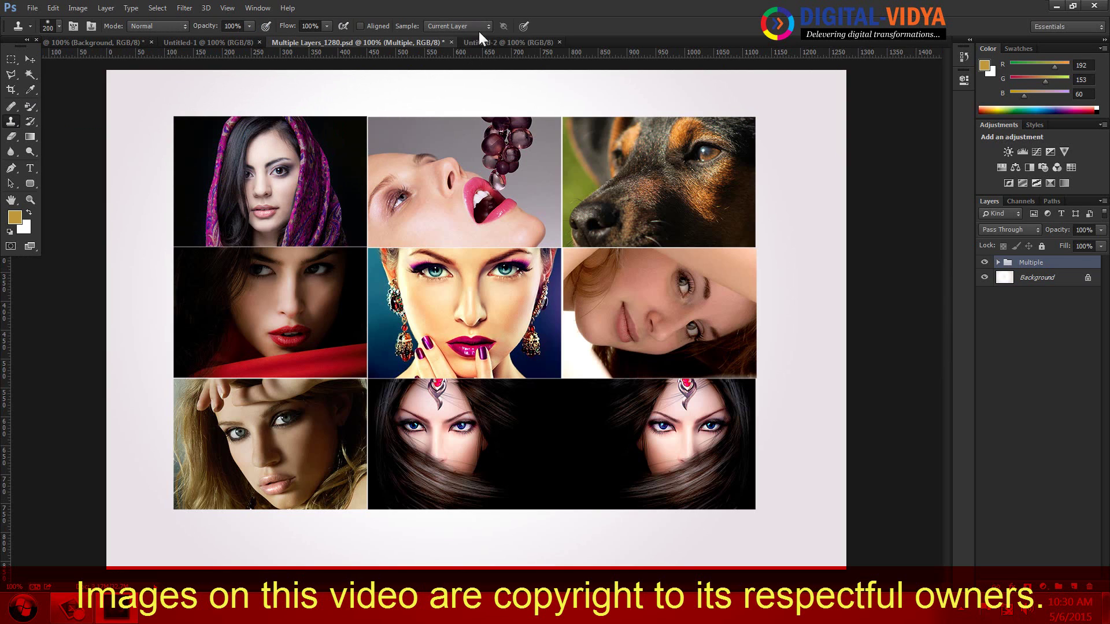
Try to clone from the Multiple group of Multiple Layers_1280.psd onto the blank Untitled-2 canvas
{"action": "left_click", "coordinate": [489, 44]}
{"action": "left_click", "coordinate": [368, 226]}
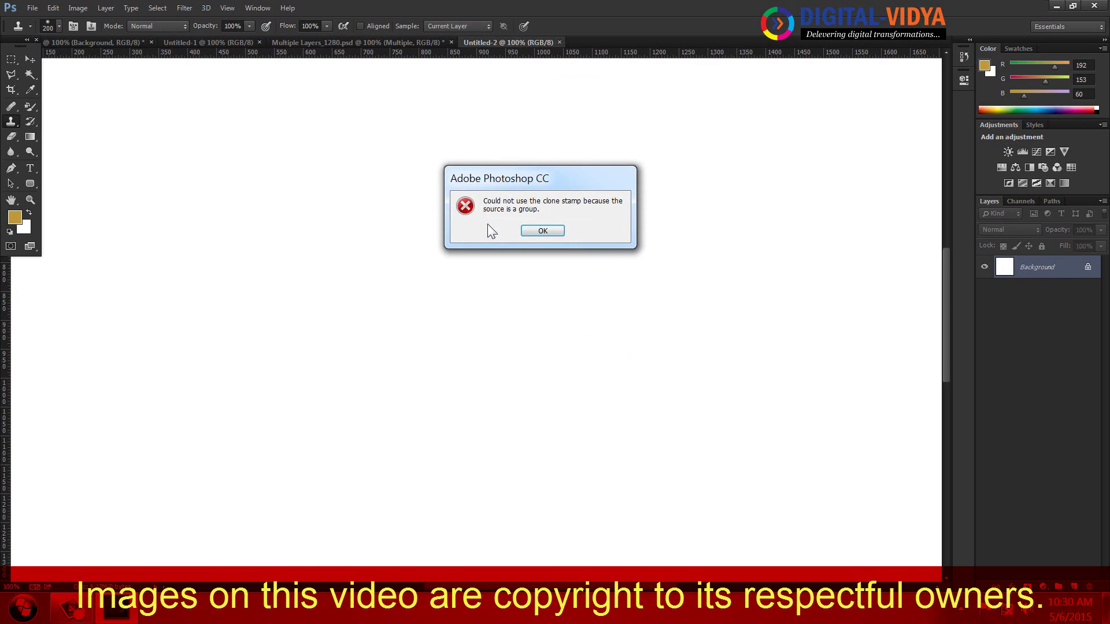
{"action": "left_click", "coordinate": [529, 233]}
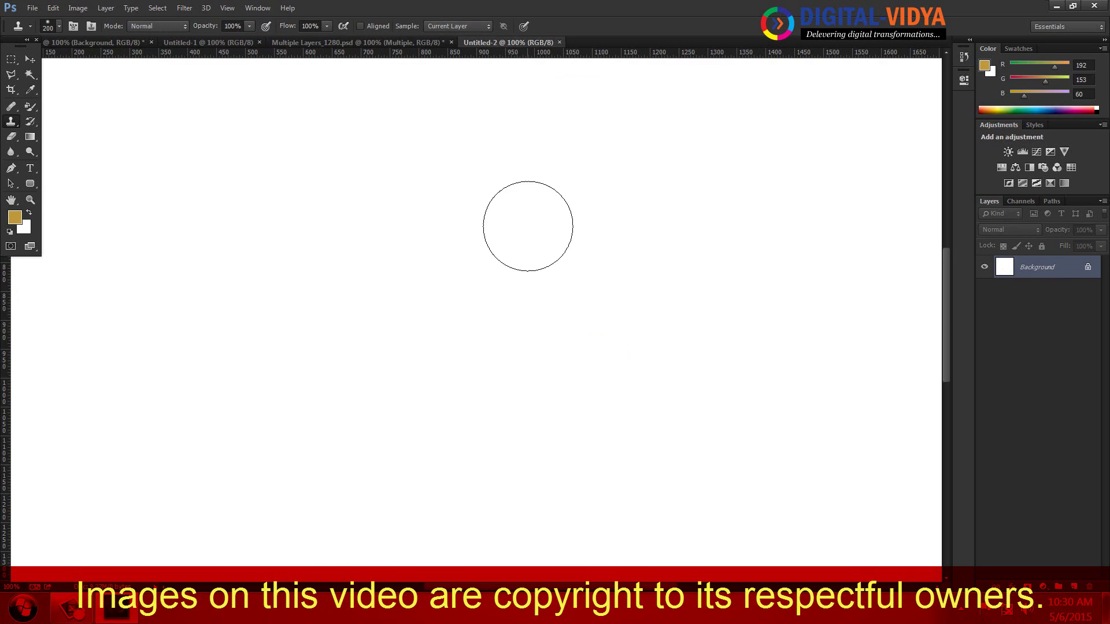
{"action": "left_click", "coordinate": [292, 42]}
{"action": "left_click", "coordinate": [508, 42]}
{"action": "left_click", "coordinate": [463, 229]}
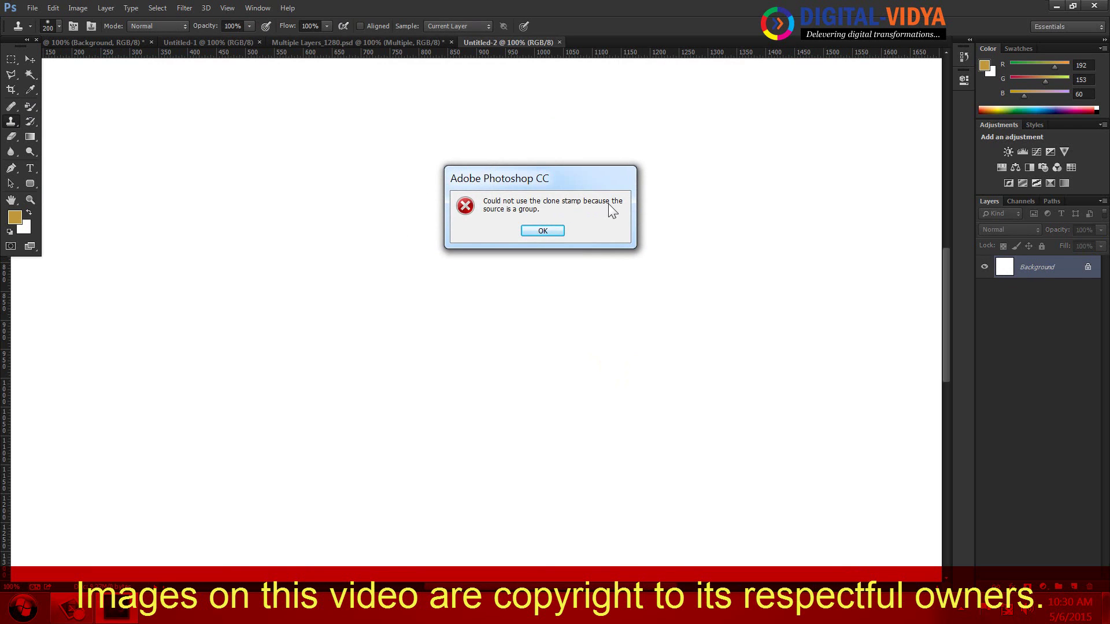
{"action": "left_click", "coordinate": [546, 231]}
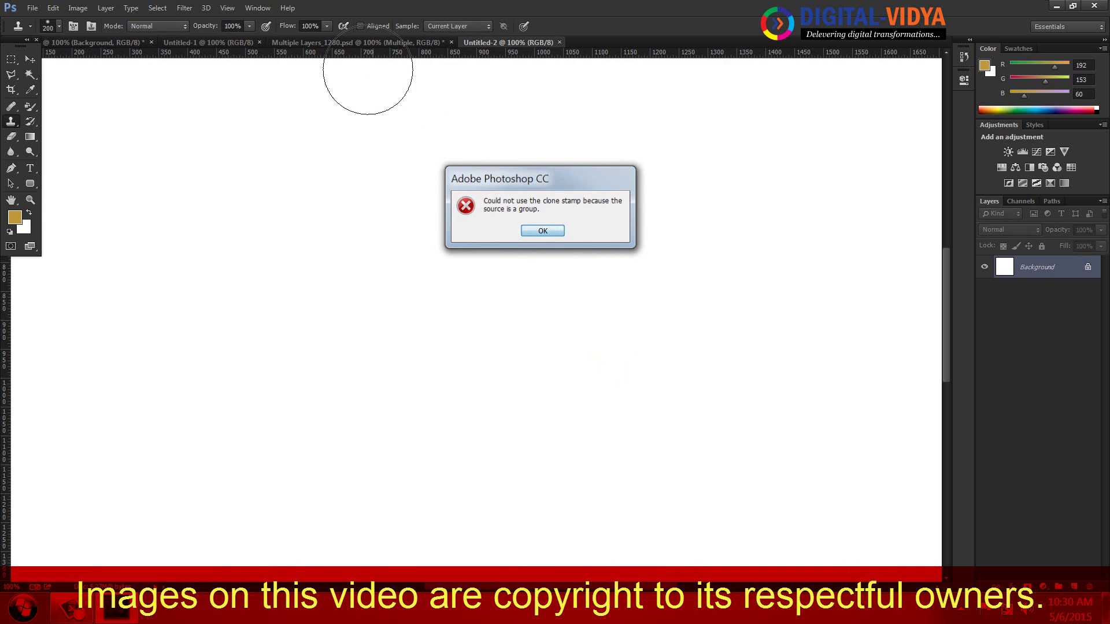
Remove only the Multiple group in Multiple Layers_1280.psd, keeping the layers it contains
{"action": "left_click", "coordinate": [312, 43]}
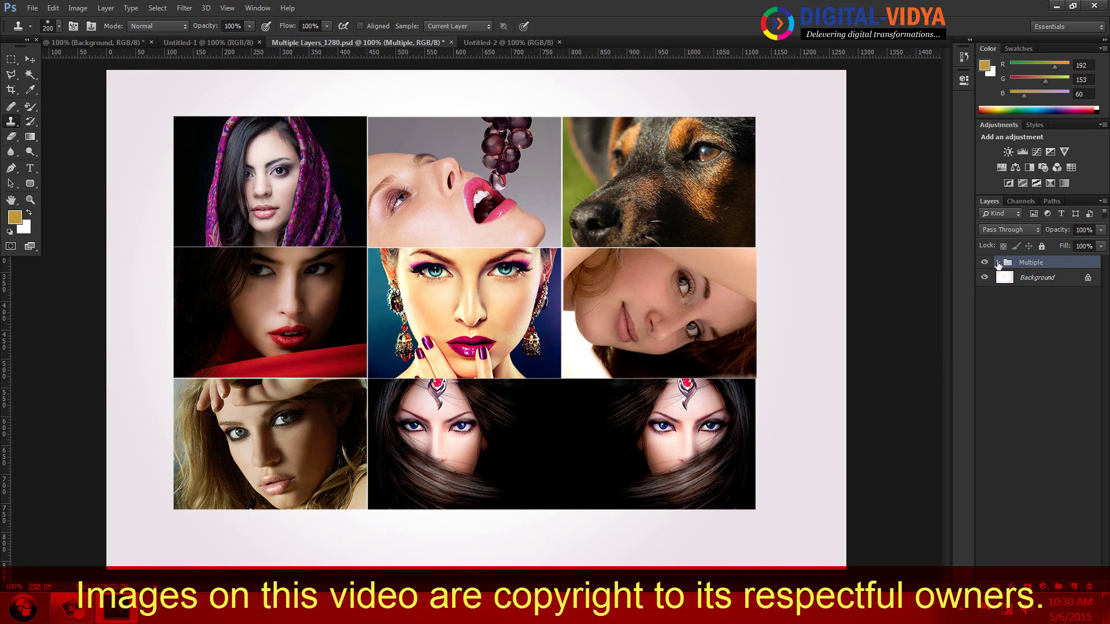
{"action": "left_click", "coordinate": [1089, 587]}
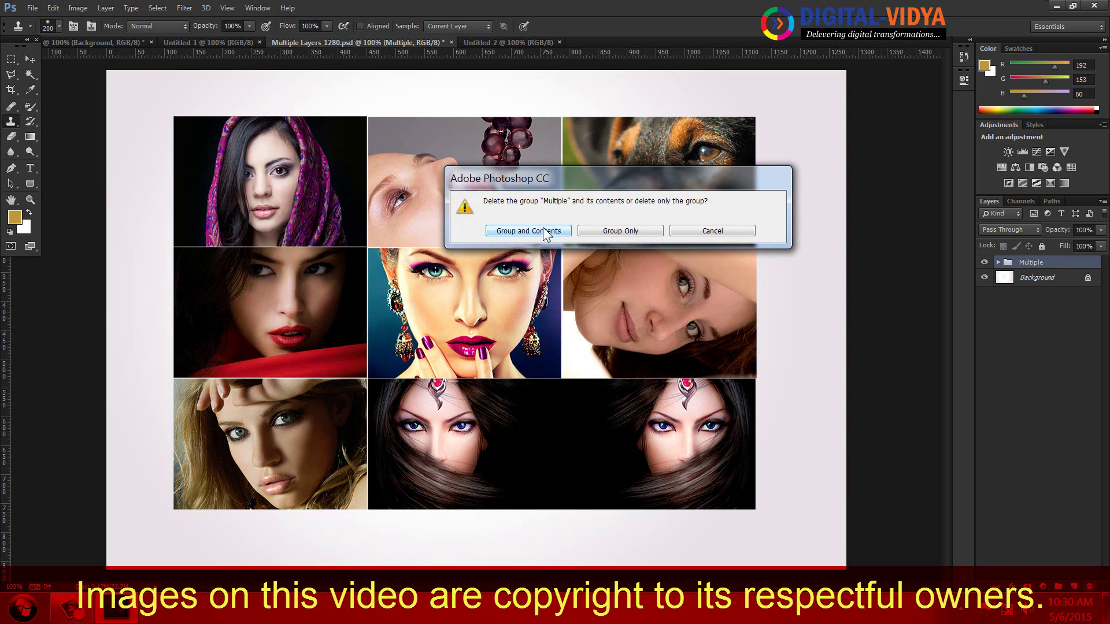
{"action": "left_click", "coordinate": [608, 231]}
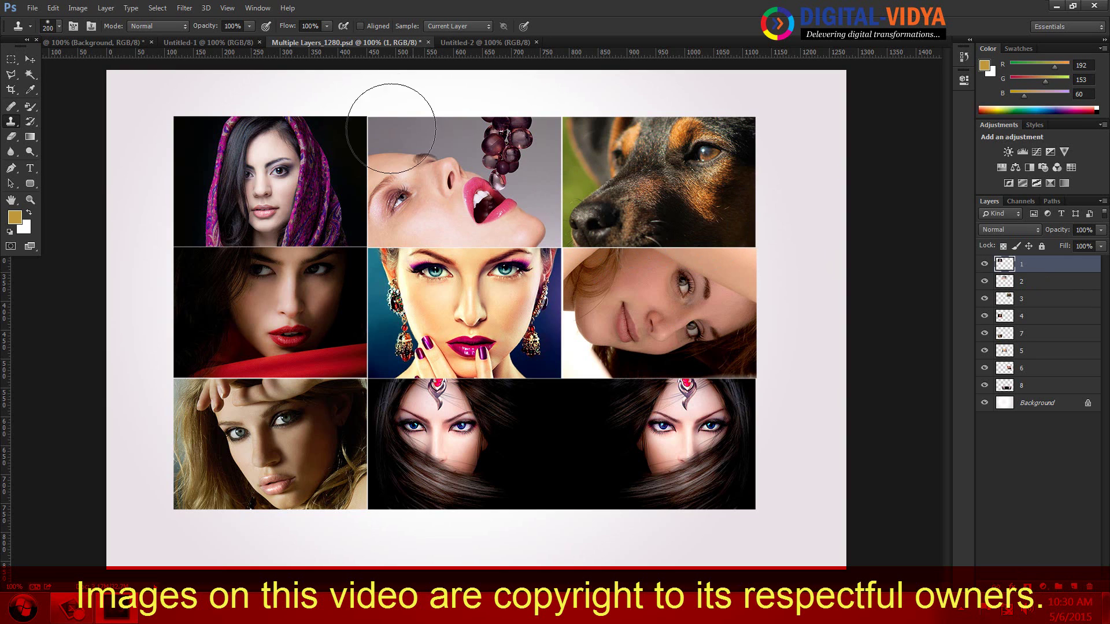
Sample the face of the woman in the purple scarf on layer 1 and clone her picture into Untitled-2
{"action": "left_click", "coordinate": [267, 173], "text": "alt"}
{"action": "left_click", "coordinate": [493, 41]}
{"action": "mouse_move", "coordinate": [391, 224]}
{"action": "left_mouse_down"}
{"action": "mouse_move", "coordinate": [492, 220]}
{"action": "mouse_move", "coordinate": [285, 186]}
{"action": "mouse_move", "coordinate": [364, 265]}
{"action": "mouse_move", "coordinate": [603, 247]}
{"action": "left_mouse_up"}
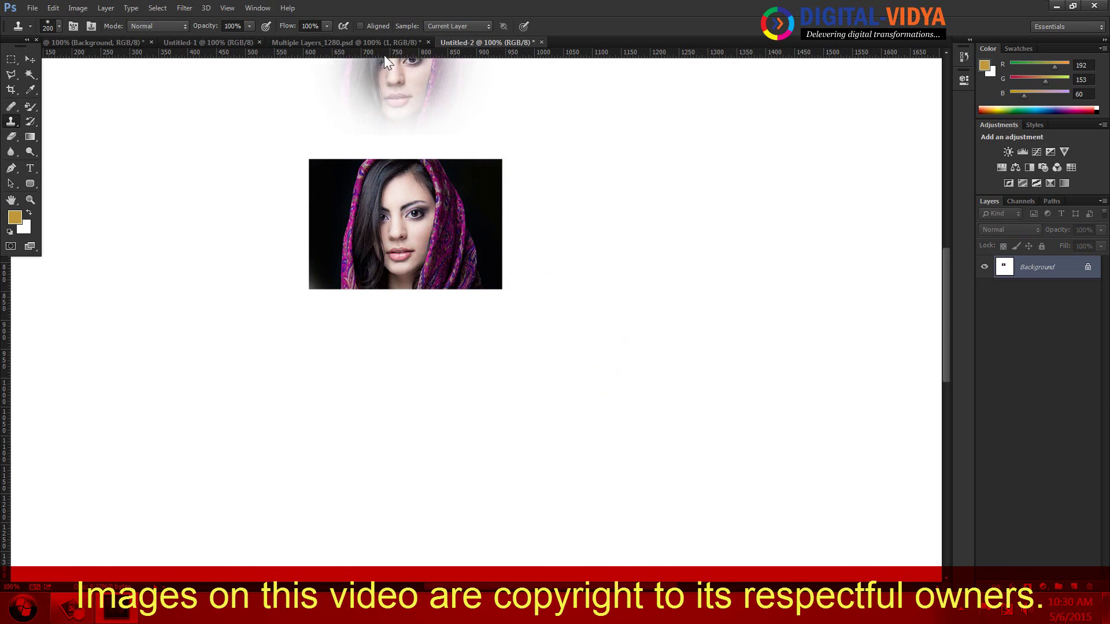
In Multiple Layers_1280.psd, toggle the visibility of layer 4 to identify its picture and make that layer active
{"action": "left_click", "coordinate": [369, 42]}
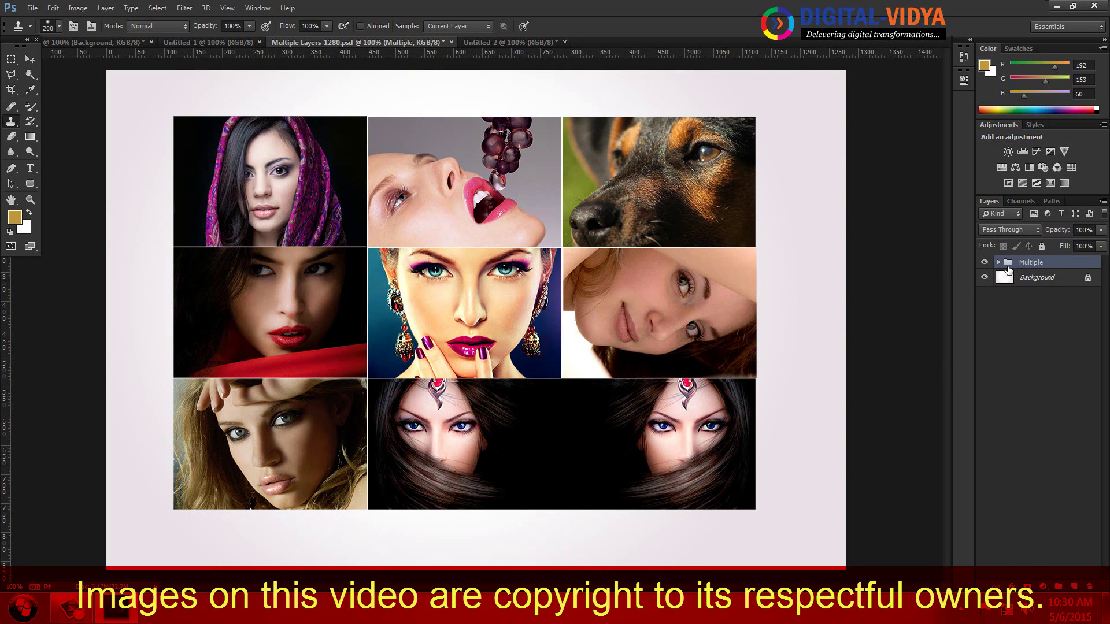
{"action": "key", "text": "ctrl+z"}
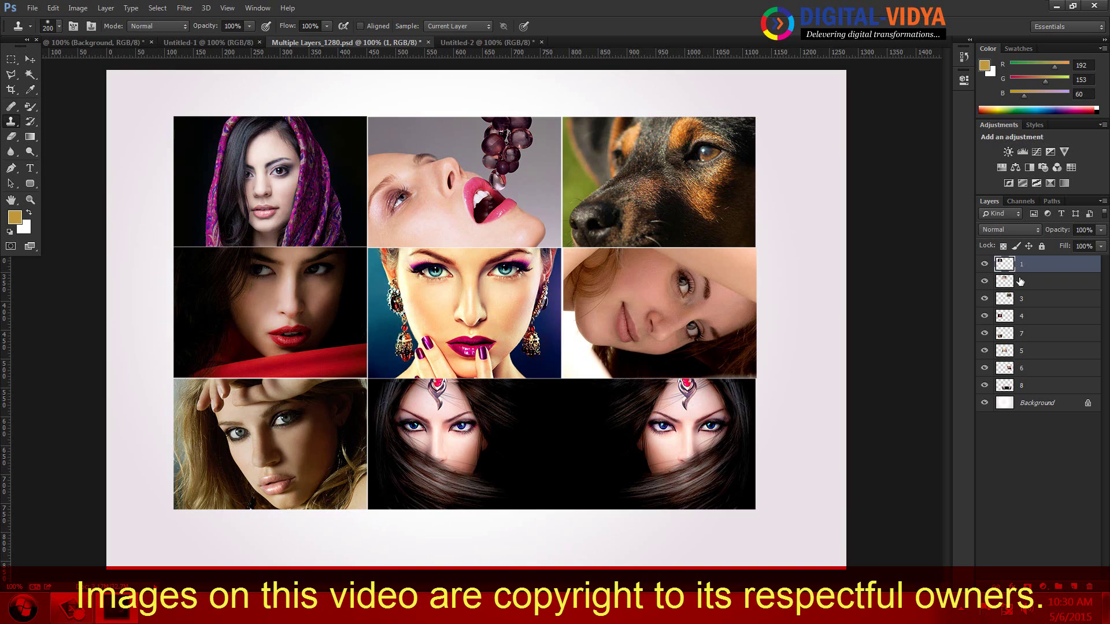
{"action": "left_click", "coordinate": [984, 316]}
{"action": "left_click", "coordinate": [984, 316]}
{"action": "left_click", "coordinate": [984, 317]}
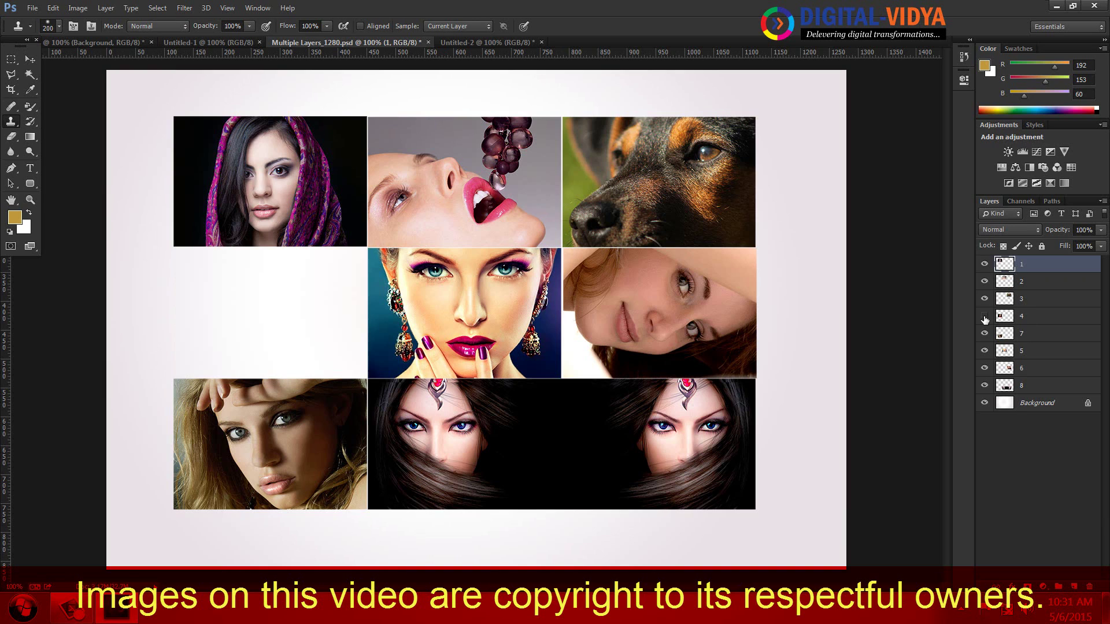
{"action": "left_click", "coordinate": [984, 316]}
{"action": "left_click", "coordinate": [984, 316]}
{"action": "left_click", "coordinate": [984, 316]}
{"action": "left_click", "coordinate": [984, 317]}
{"action": "left_click", "coordinate": [984, 316]}
{"action": "left_click", "coordinate": [1003, 317]}
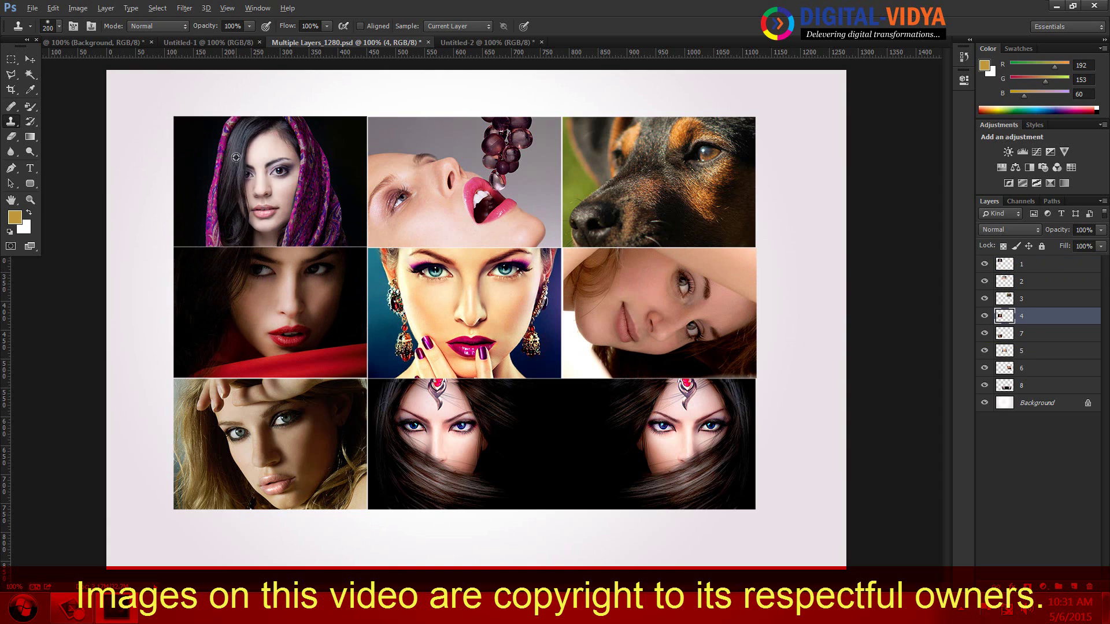
Clone the portrait with the red scarf from layer 4 into Untitled-2 and undo the cloning
{"action": "left_click", "coordinate": [462, 43]}
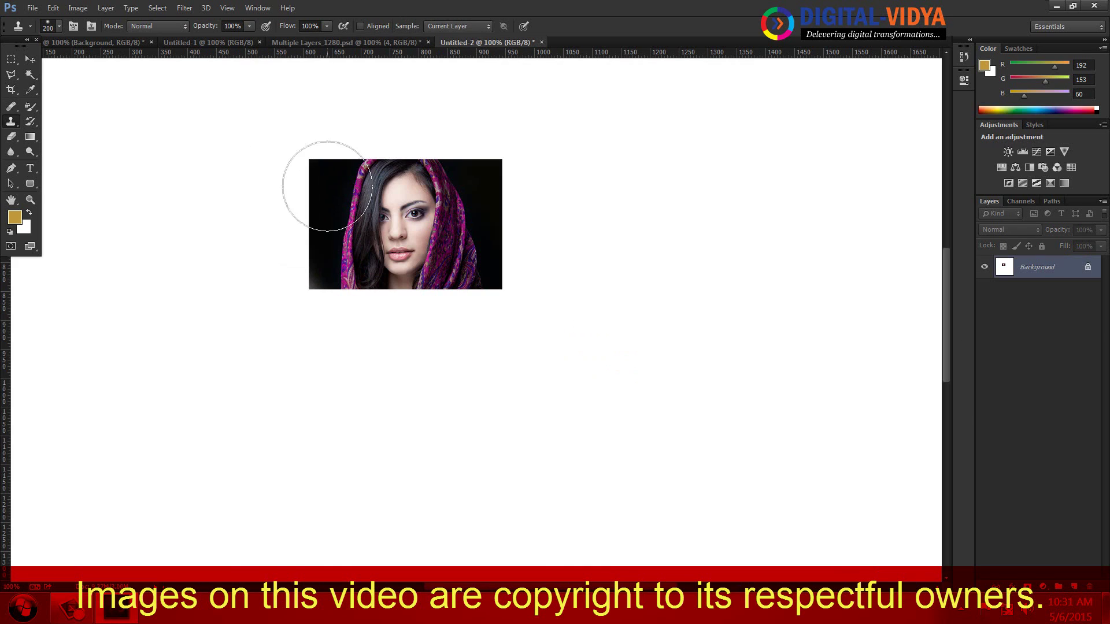
{"action": "mouse_move", "coordinate": [318, 180]}
{"action": "left_mouse_down"}
{"action": "mouse_move", "coordinate": [372, 202]}
{"action": "mouse_move", "coordinate": [389, 194]}
{"action": "mouse_move", "coordinate": [313, 203]}
{"action": "mouse_move", "coordinate": [291, 263]}
{"action": "mouse_move", "coordinate": [327, 290]}
{"action": "mouse_move", "coordinate": [413, 300]}
{"action": "mouse_move", "coordinate": [421, 356]}
{"action": "mouse_move", "coordinate": [343, 382]}
{"action": "mouse_move", "coordinate": [416, 298]}
{"action": "left_mouse_up"}
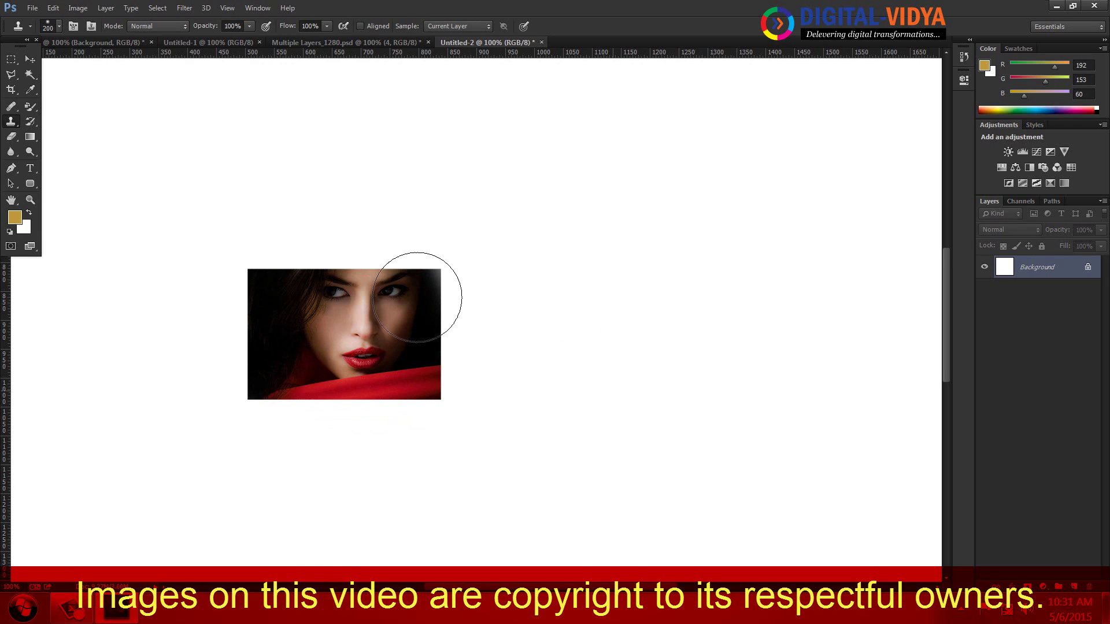
{"action": "key", "text": "ctrl+z"}
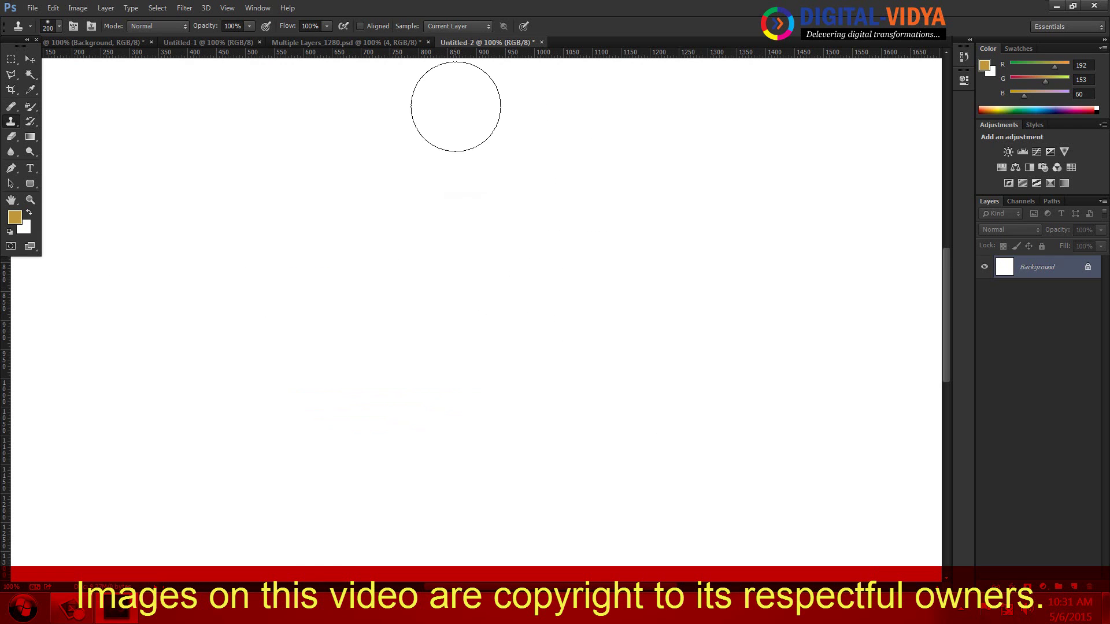
With Multiple Layers_1280.psd in front, set the Clone Stamp's Sample option to Current & Below and return to Untitled-2
{"action": "left_click", "coordinate": [324, 40]}
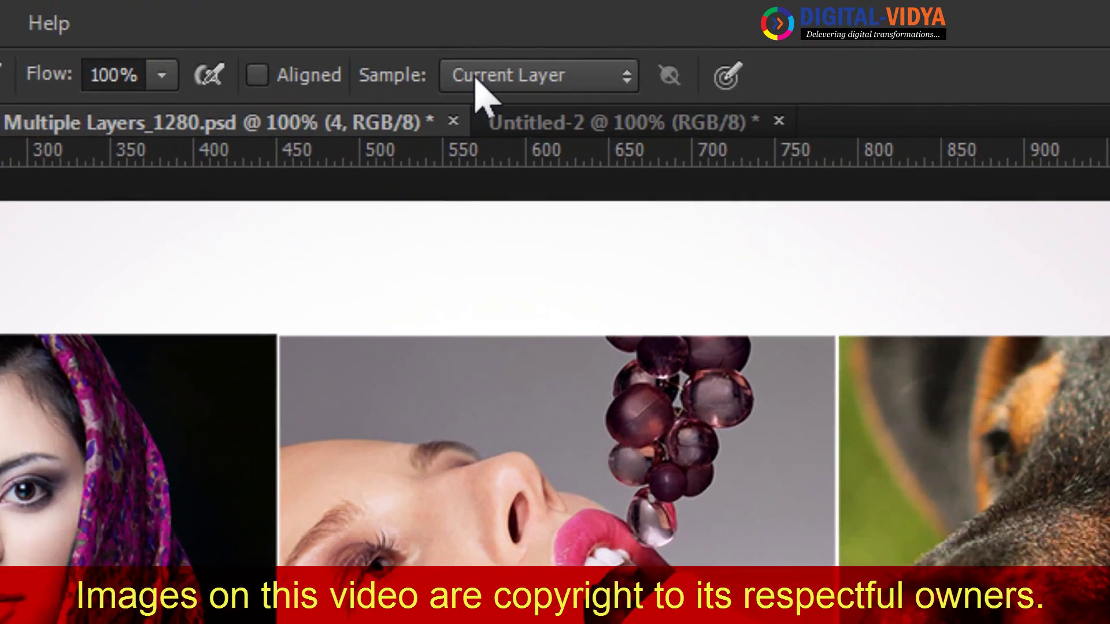
{"action": "left_click", "coordinate": [437, 29]}
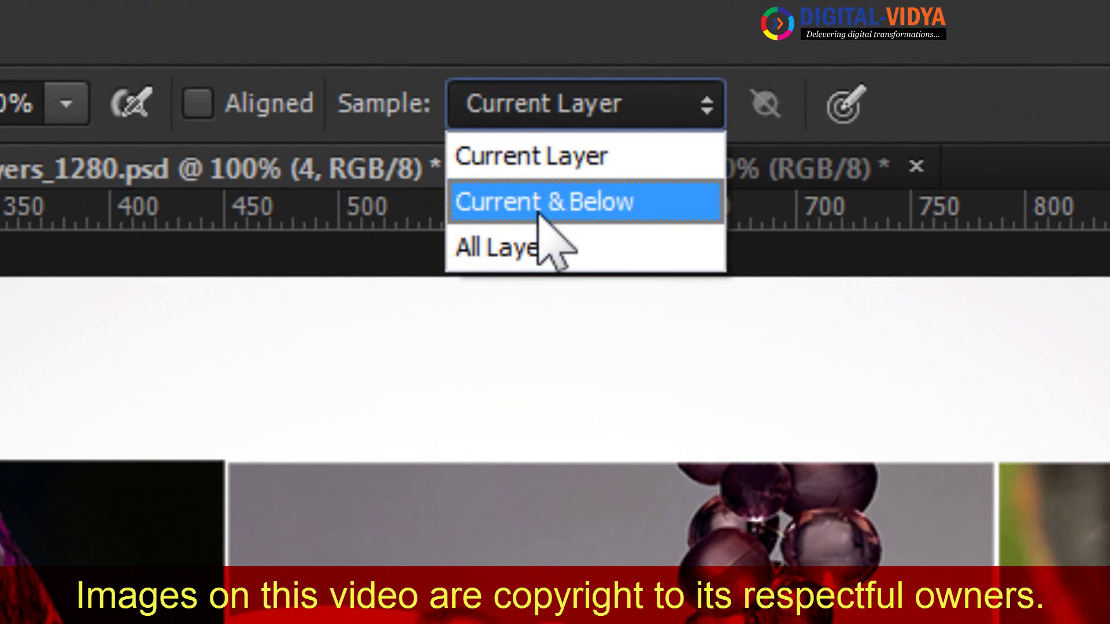
{"action": "left_click", "coordinate": [586, 211]}
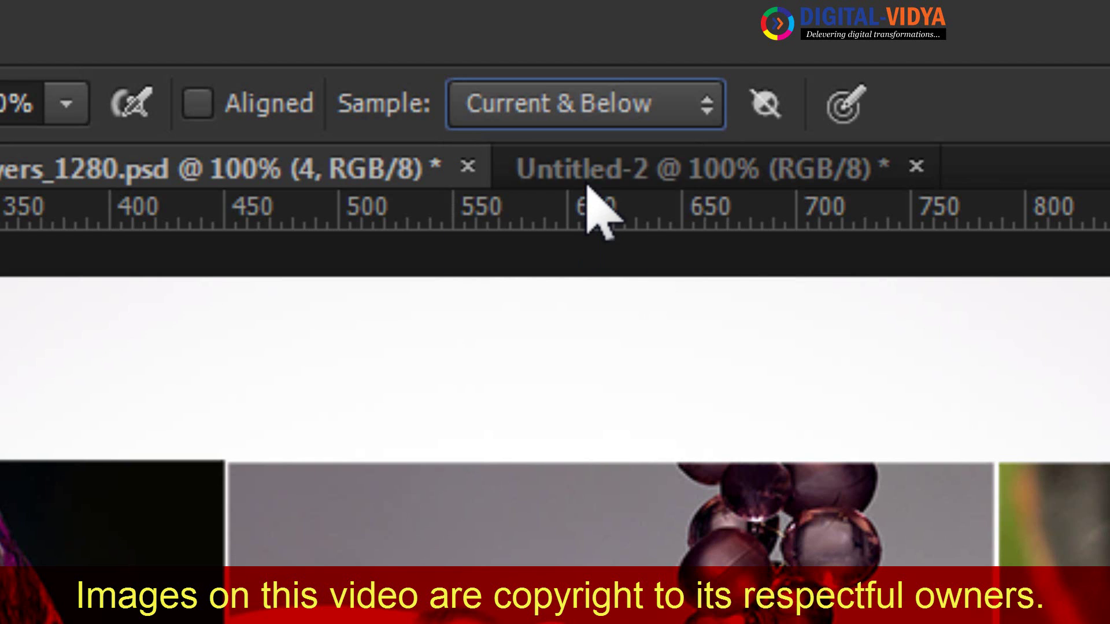
{"action": "left_click", "coordinate": [598, 179]}
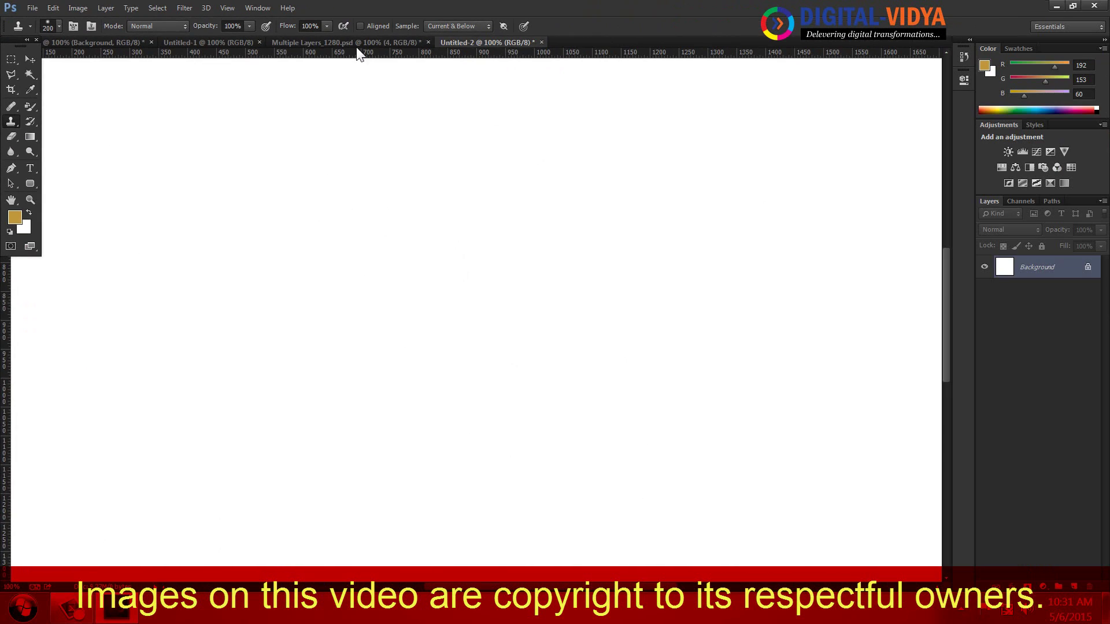
Clone the pictures from Multiple Layers_1280.psd into Untitled-2 with layer 4 active and Current & Below sampling, and undo the cloning
{"action": "left_click", "coordinate": [665, 171]}
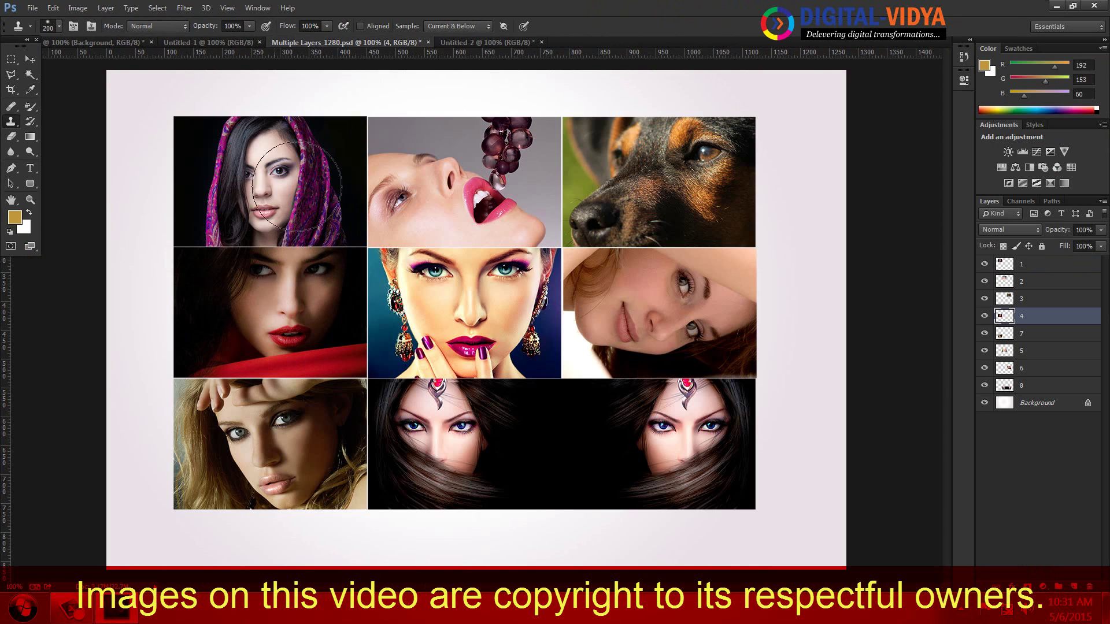
{"action": "left_click", "coordinate": [463, 43]}
{"action": "mouse_move", "coordinate": [260, 260]}
{"action": "left_mouse_down"}
{"action": "mouse_move", "coordinate": [180, 255]}
{"action": "mouse_move", "coordinate": [593, 265]}
{"action": "mouse_move", "coordinate": [316, 280]}
{"action": "mouse_move", "coordinate": [459, 293]}
{"action": "mouse_move", "coordinate": [147, 313]}
{"action": "mouse_move", "coordinate": [157, 370]}
{"action": "mouse_move", "coordinate": [248, 387]}
{"action": "mouse_move", "coordinate": [225, 430]}
{"action": "mouse_move", "coordinate": [238, 444]}
{"action": "mouse_move", "coordinate": [35, 460]}
{"action": "mouse_move", "coordinate": [304, 383]}
{"action": "mouse_move", "coordinate": [169, 288]}
{"action": "mouse_move", "coordinate": [447, 180]}
{"action": "mouse_move", "coordinate": [263, 196]}
{"action": "mouse_move", "coordinate": [572, 222]}
{"action": "mouse_move", "coordinate": [631, 245]}
{"action": "mouse_move", "coordinate": [613, 208]}
{"action": "mouse_move", "coordinate": [686, 261]}
{"action": "mouse_move", "coordinate": [696, 329]}
{"action": "left_mouse_up"}
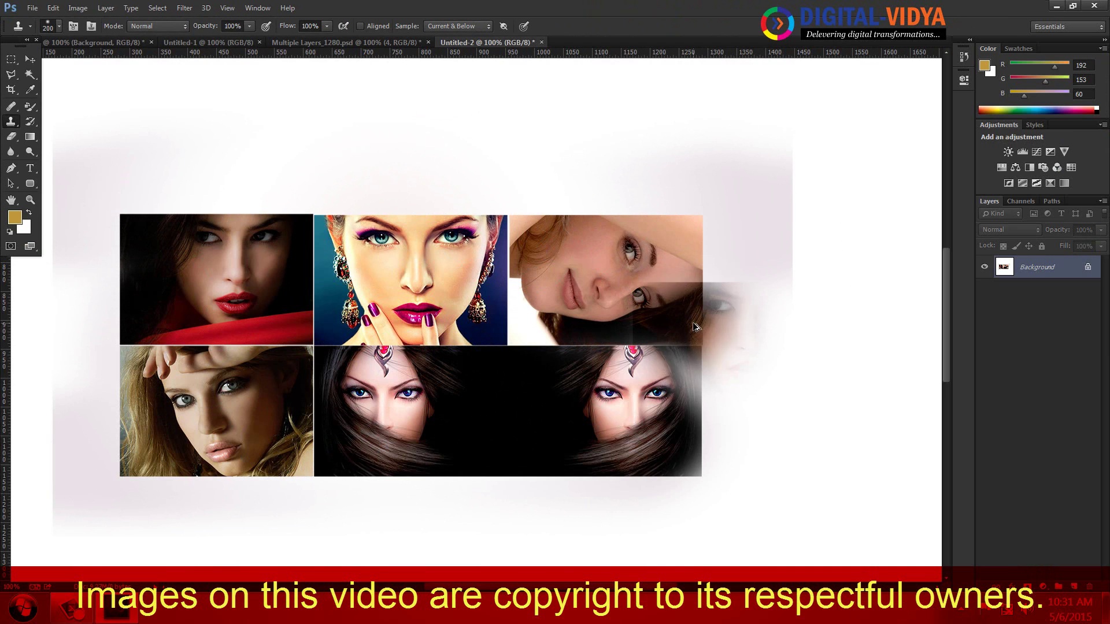
{"action": "key", "text": "ctrl+z"}
In Multiple Layers_1280.psd, clone a short stroke over the empty margin above the grapes picture and undo it
{"action": "left_click", "coordinate": [358, 42]}
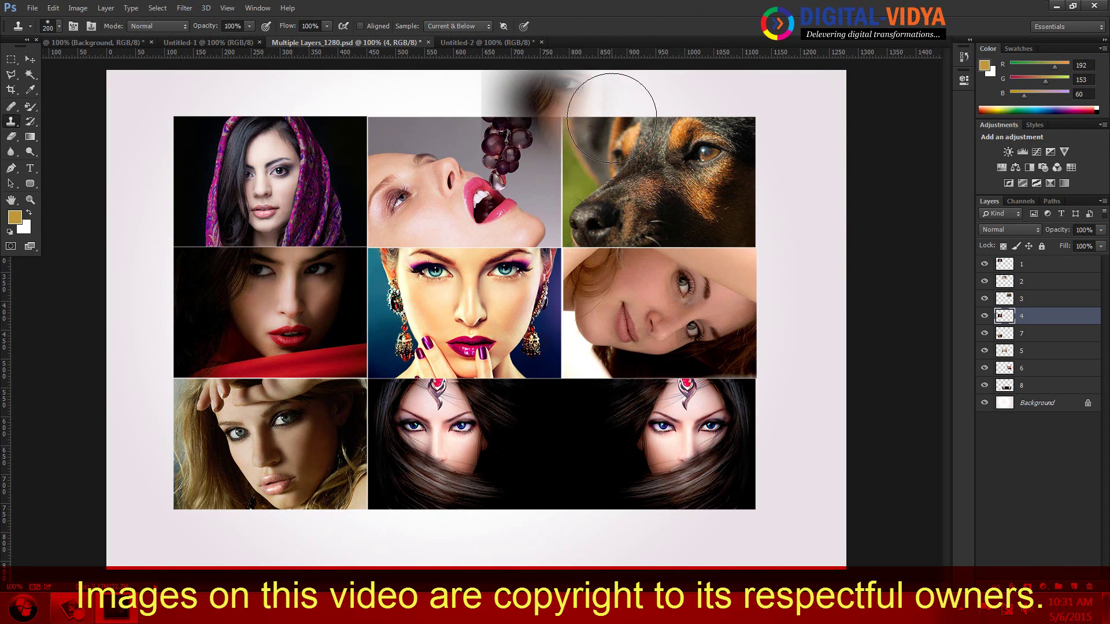
{"action": "mouse_move", "coordinate": [578, 95]}
{"action": "left_mouse_down"}
{"action": "mouse_move", "coordinate": [618, 86]}
{"action": "mouse_move", "coordinate": [537, 81]}
{"action": "left_mouse_up"}
{"action": "key", "text": "ctrl+z"}
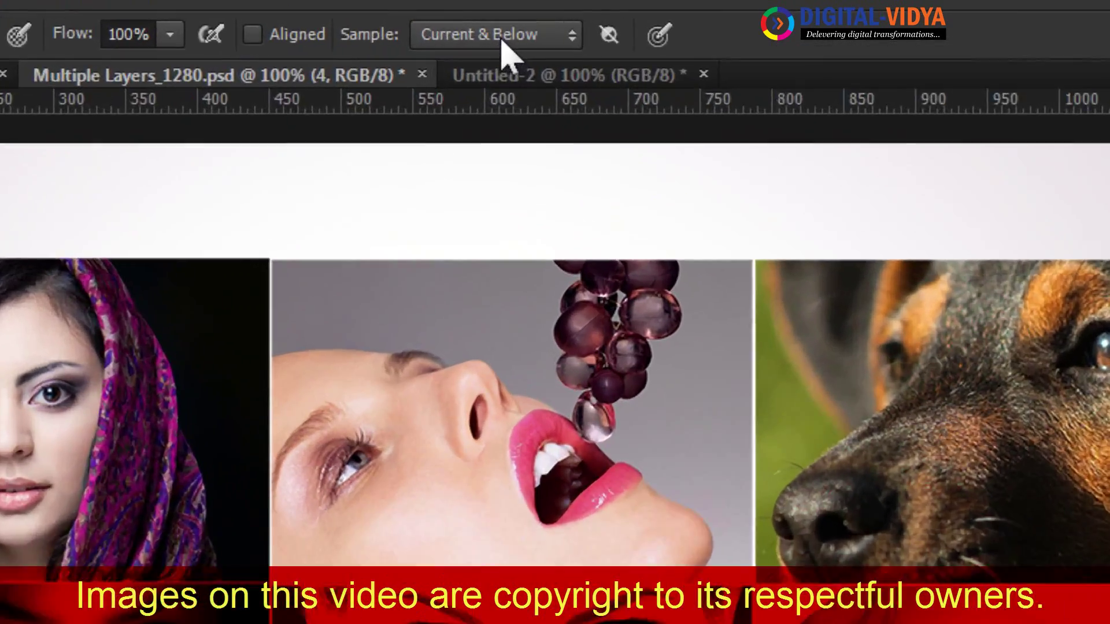
Revisit the Clone Stamp's Sample option and try a cloning stroke across the blank white canvas
{"action": "left_click", "coordinate": [461, 26]}
{"action": "left_click", "coordinate": [466, 226]}
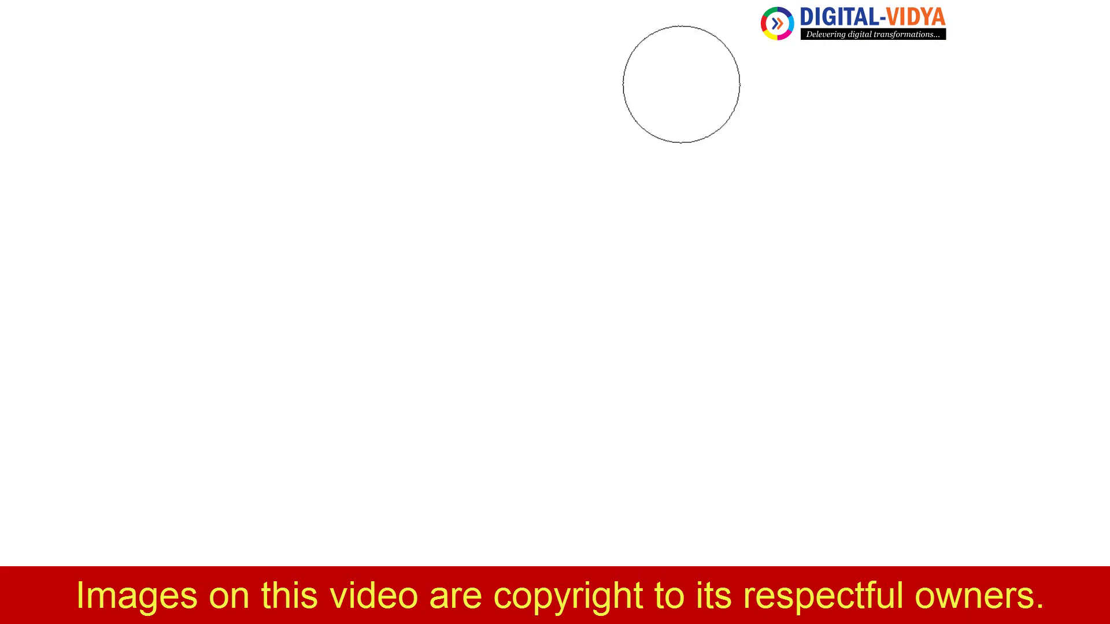
{"action": "mouse_move", "coordinate": [751, 370]}
{"action": "left_mouse_down"}
{"action": "mouse_move", "coordinate": [701, 397]}
{"action": "mouse_move", "coordinate": [499, 438]}
{"action": "mouse_move", "coordinate": [386, 338]}
{"action": "mouse_move", "coordinate": [339, 95]}
{"action": "mouse_move", "coordinate": [726, 141]}
{"action": "mouse_move", "coordinate": [131, 364]}
{"action": "mouse_move", "coordinate": [270, 107]}
{"action": "mouse_move", "coordinate": [248, 243]}
{"action": "mouse_move", "coordinate": [515, 289]}
{"action": "mouse_move", "coordinate": [570, 234]}
{"action": "left_mouse_up"}
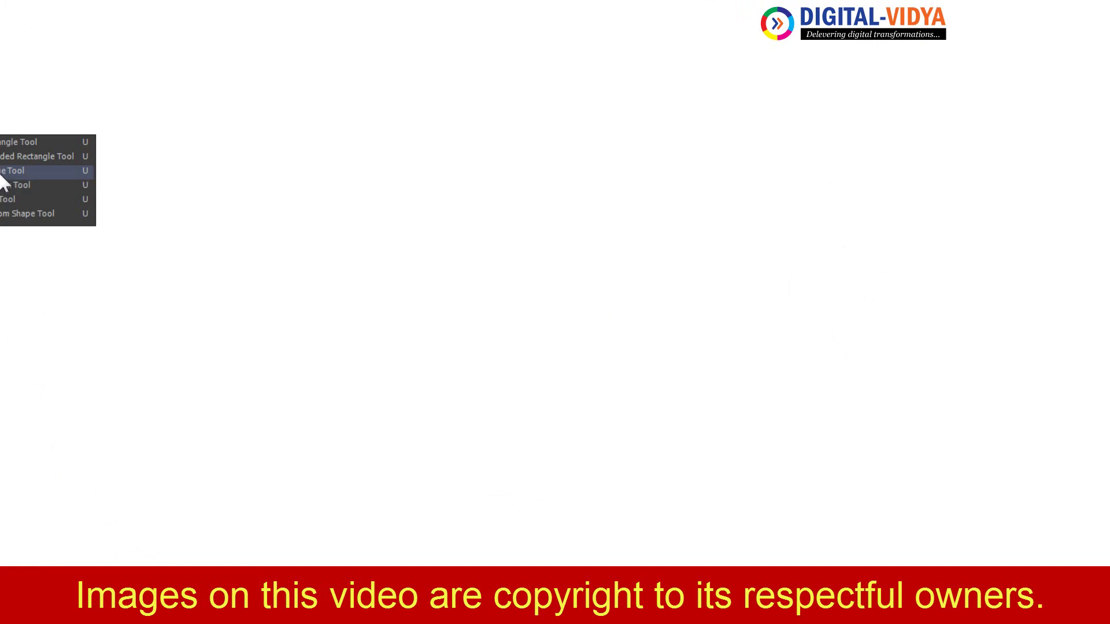
Activate the Custom Shape tool and choose the Symbols shape set for its shape library
{"action": "left_click", "coordinate": [6, 215]}
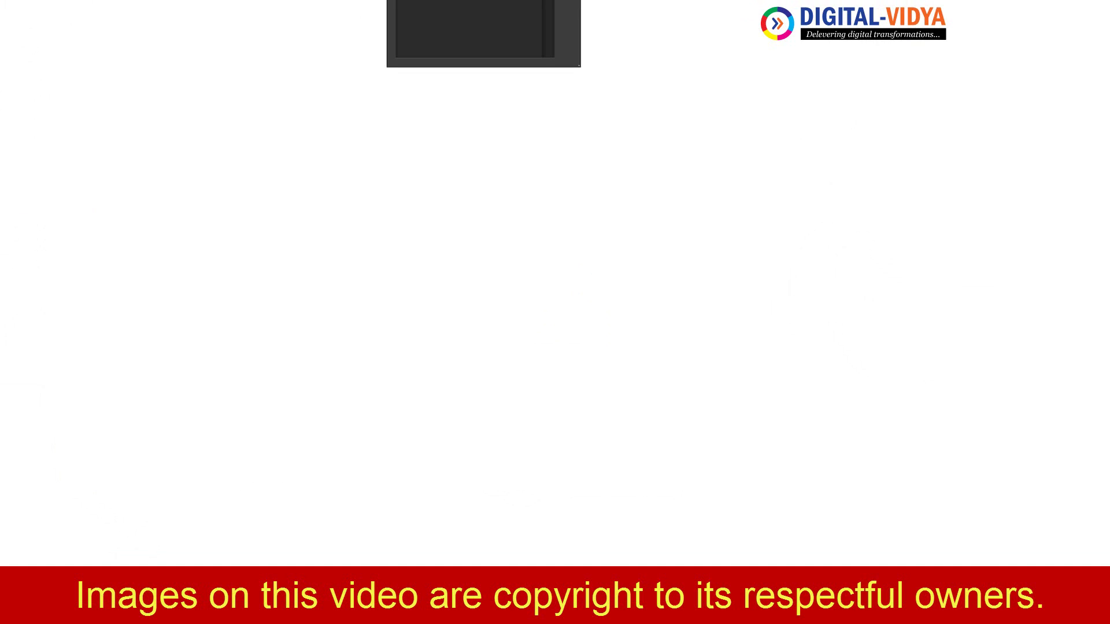
{"action": "left_click", "coordinate": [584, 12]}
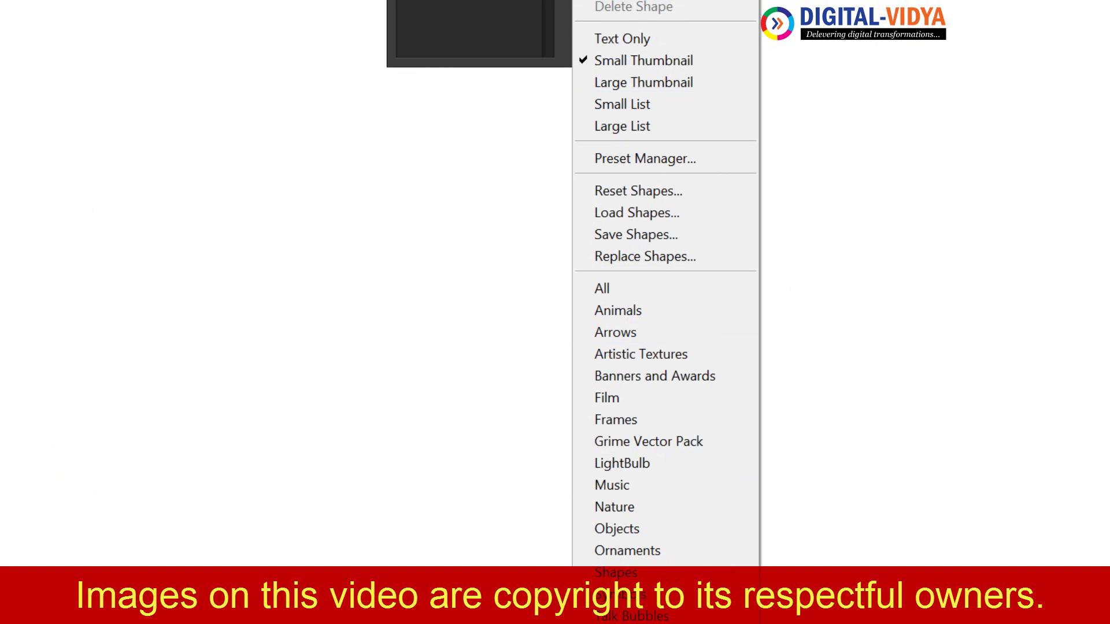
{"action": "left_click", "coordinate": [618, 594]}
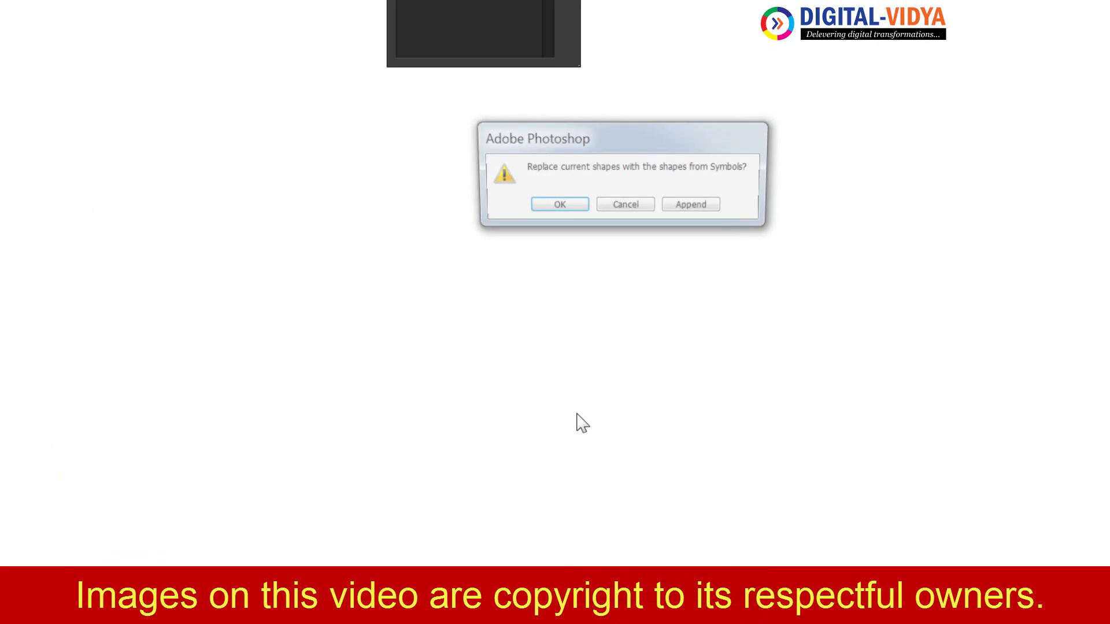